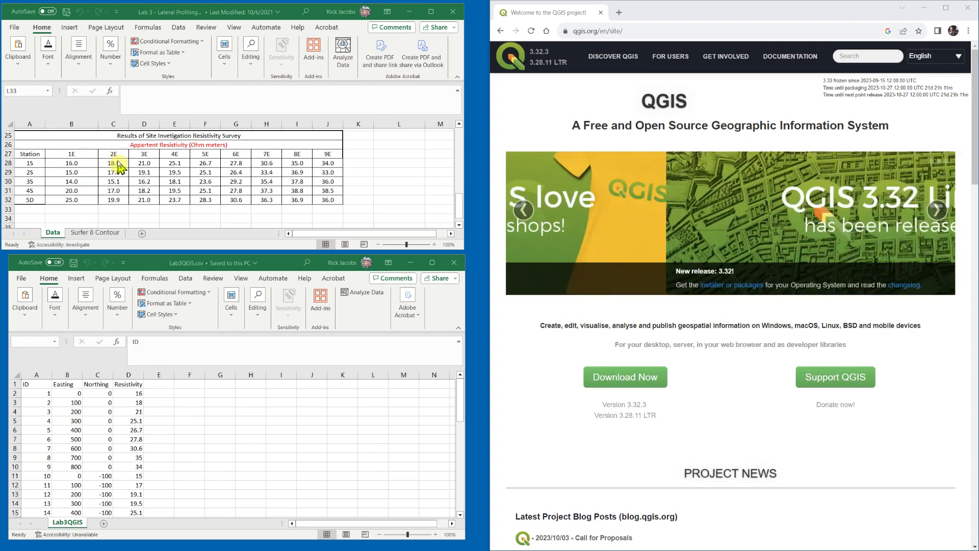
# In the Lab3QGIS sheet, rename the header in B1 to "Easting X" and the header in C1 to "Northing Y".
pyautogui.click(114, 181)
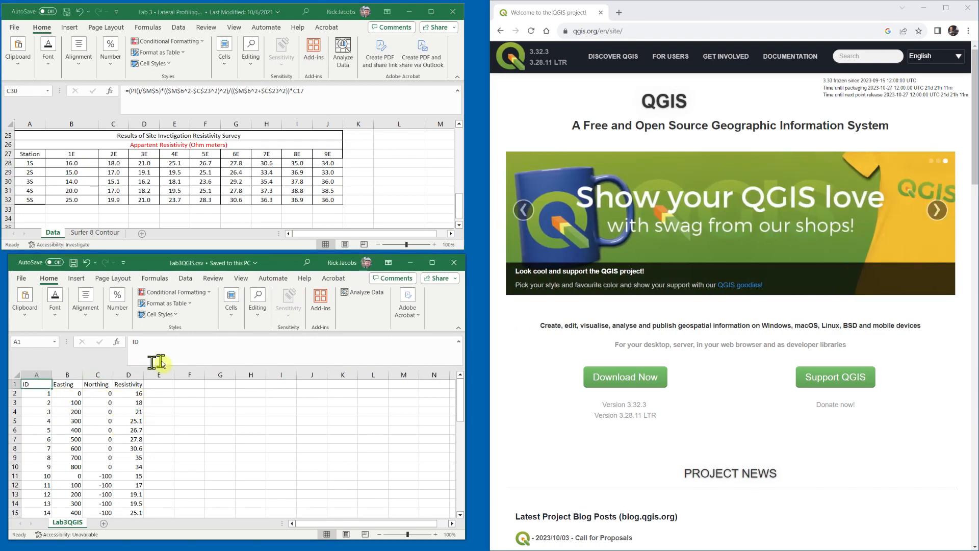
pyautogui.click(67, 388)
pyautogui.click(165, 342)
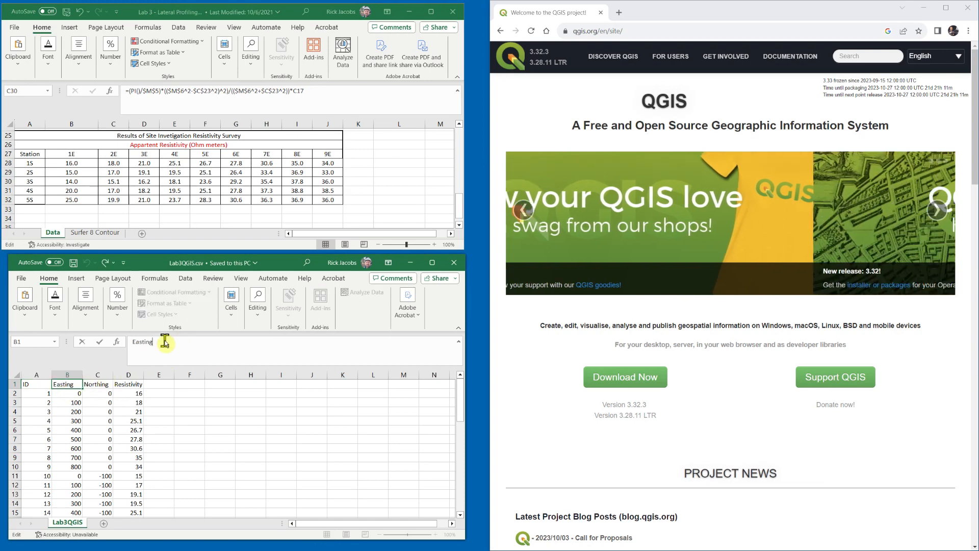
pyautogui.write('X')
pyautogui.press('Return')
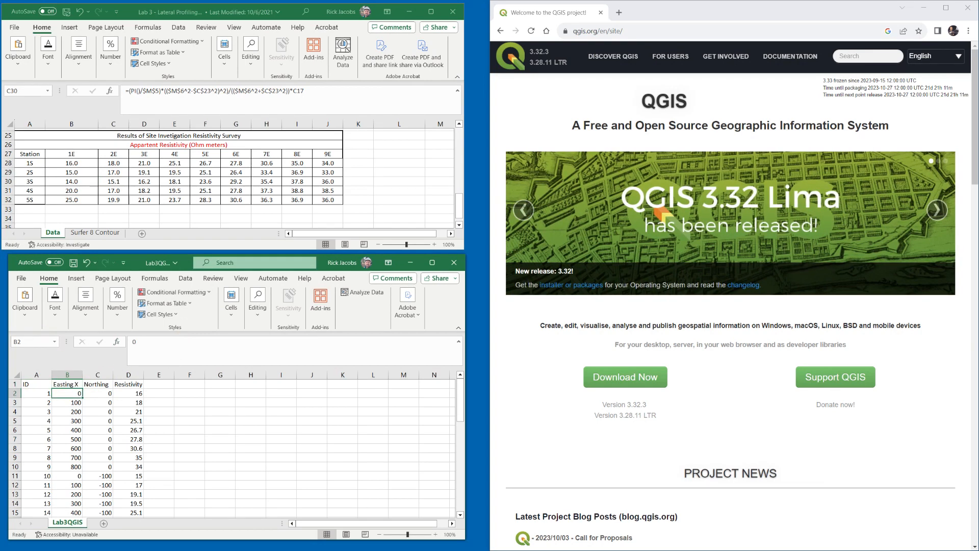
pyautogui.click(108, 384)
pyautogui.click(197, 338)
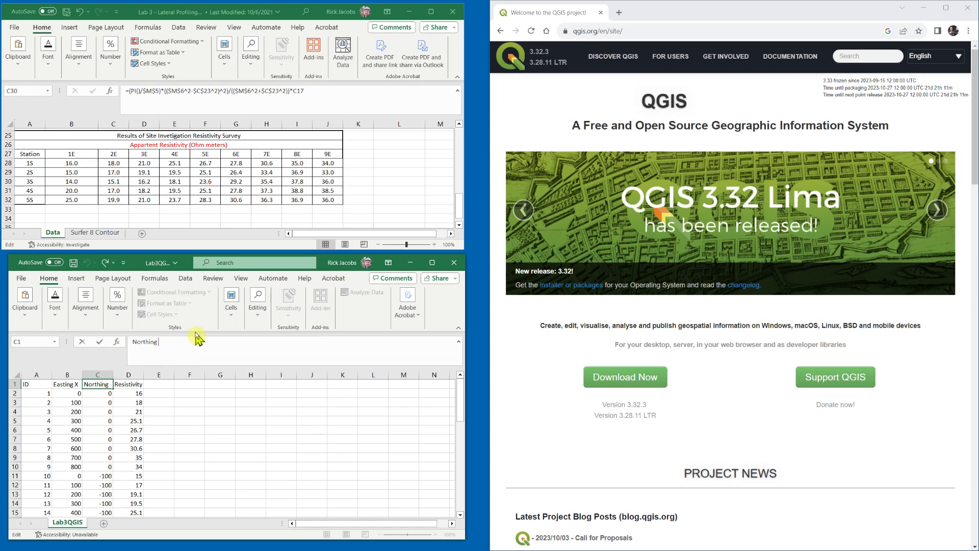
pyautogui.write('Y')
pyautogui.press('Return')
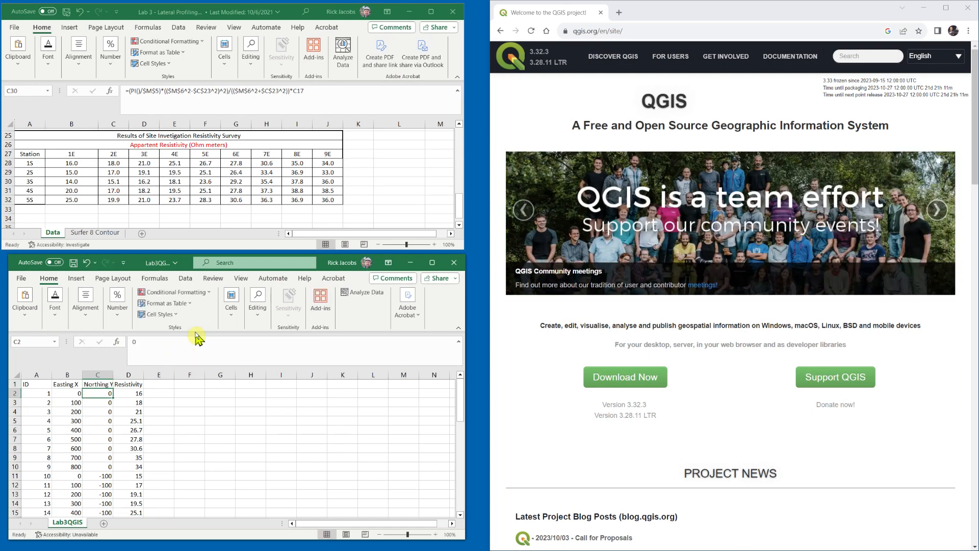
# Rename the resistivity column header in D1 to "Resistivity Z".
pyautogui.click(139, 386)
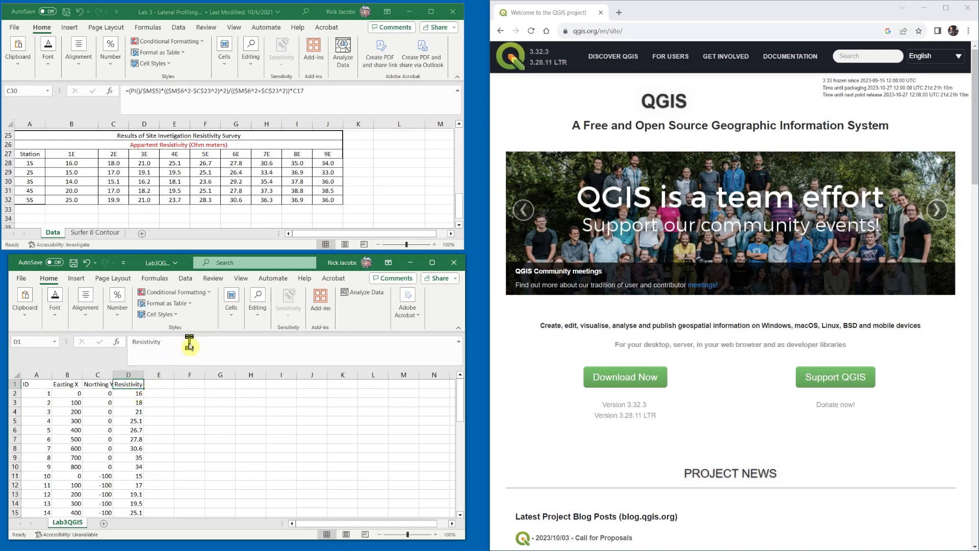
pyautogui.click(189, 343)
pyautogui.write('Z')
pyautogui.press('Return')
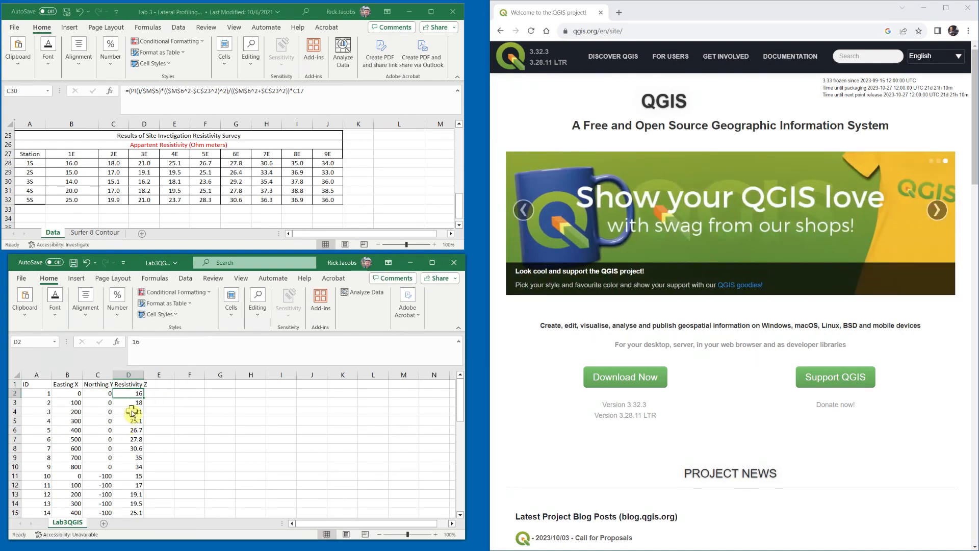
# Examine how the Easting, Northing and Resistivity rows in Lab3QGIS correspond to the stations in the survey results table.
pyautogui.hotkey('ctrl', 'Home')
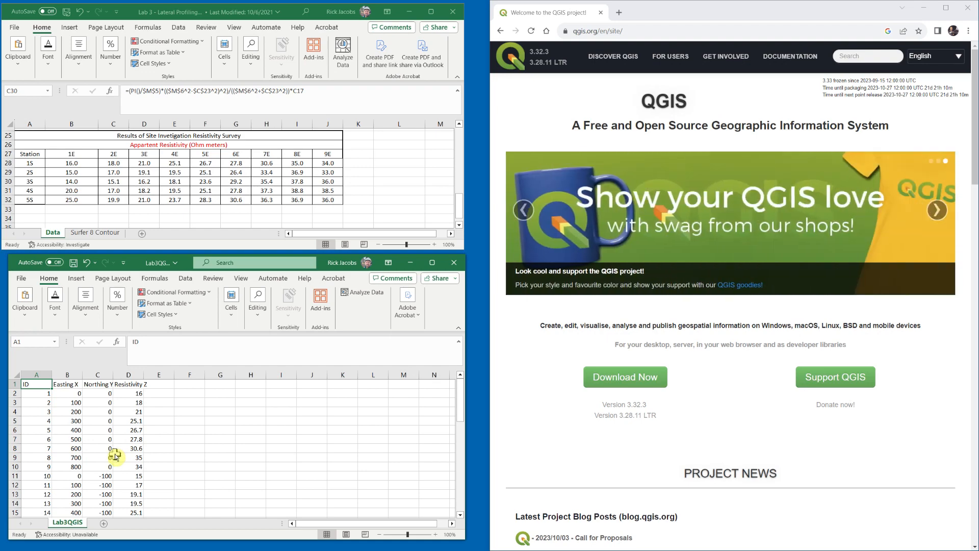
pyautogui.scroll(-6, 66, 459)
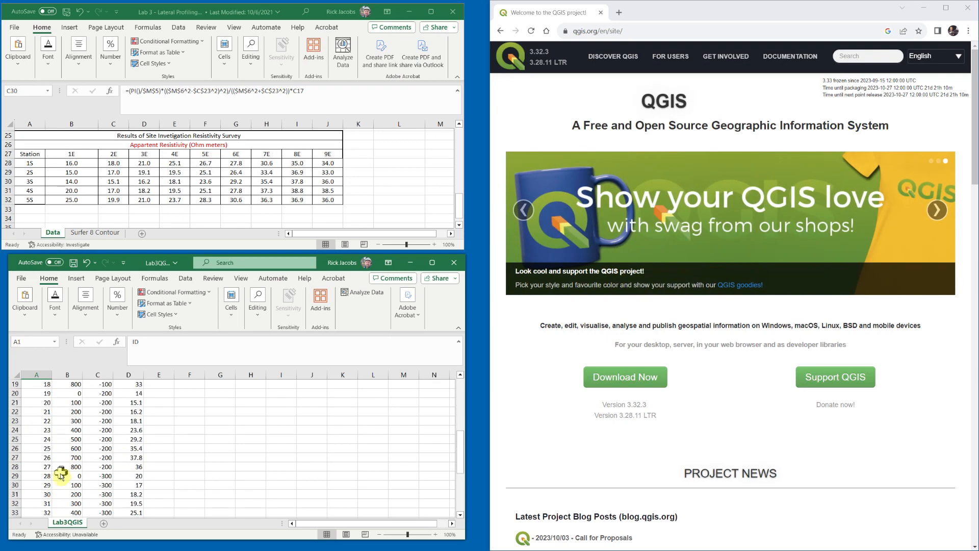
pyautogui.scroll(6, 60, 474)
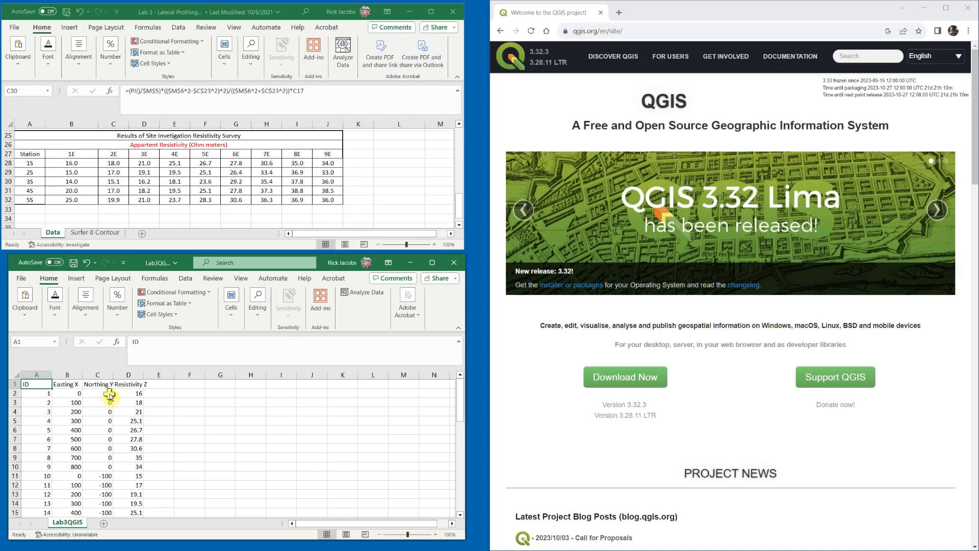
pyautogui.moveTo(110, 395); pyautogui.dragTo(104, 468)
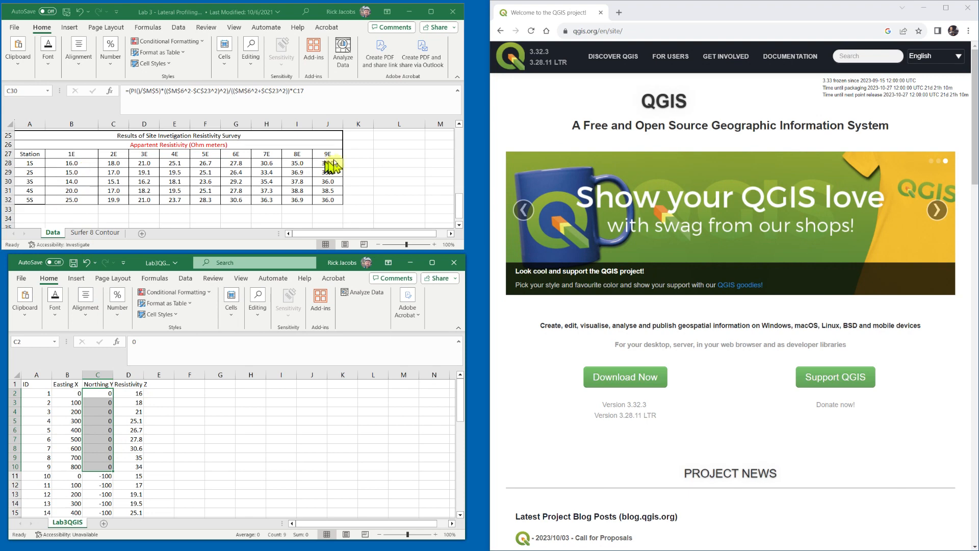
pyautogui.moveTo(135, 394); pyautogui.dragTo(135, 467)
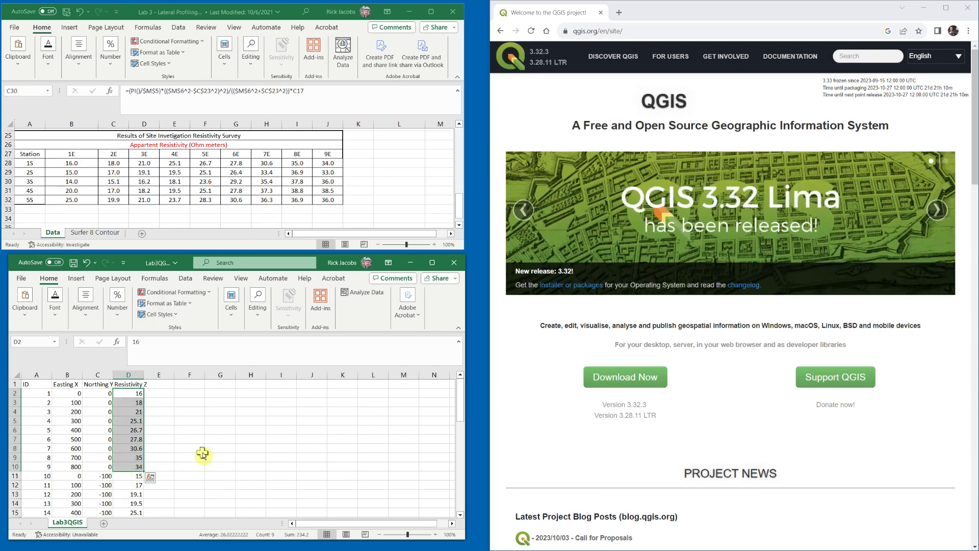
pyautogui.scroll(-2, 209, 455)
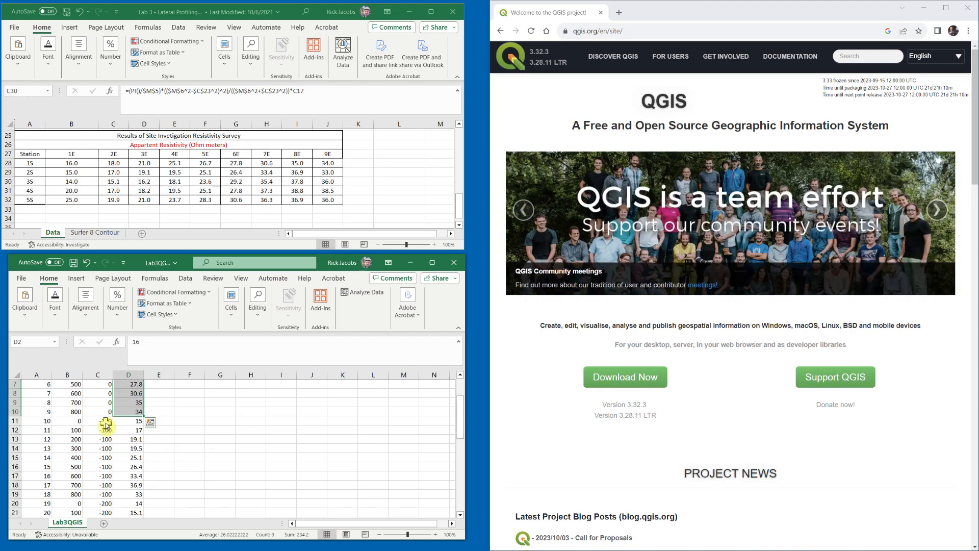
pyautogui.click(39, 181)
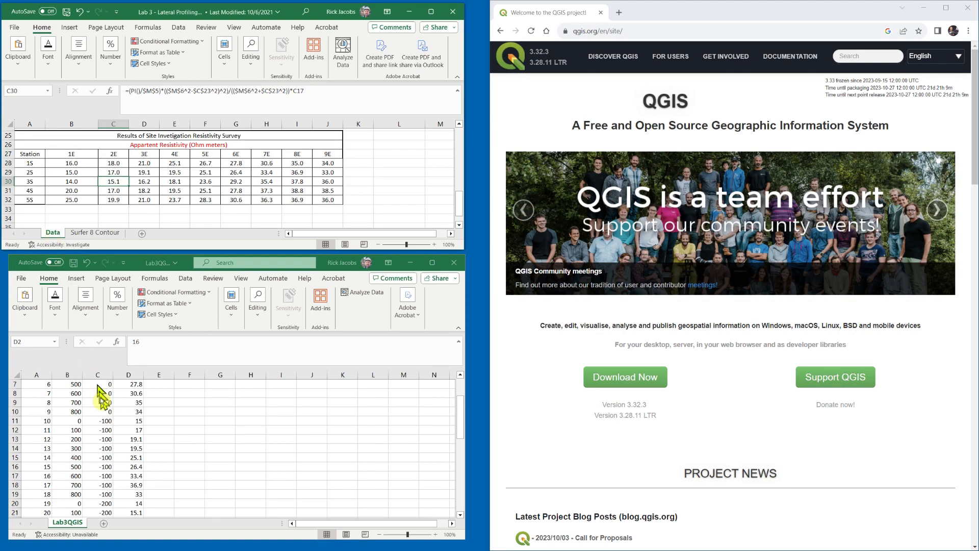
pyautogui.click(107, 421)
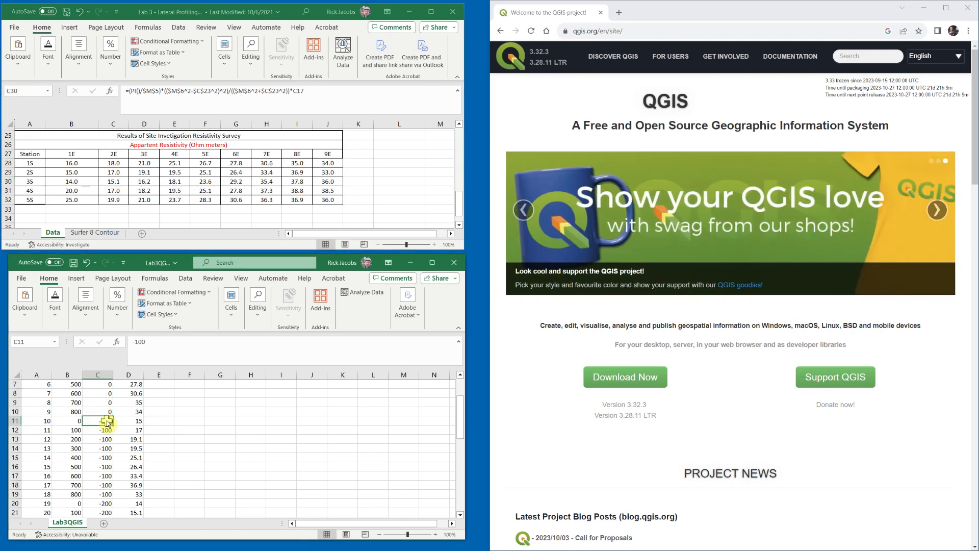
pyautogui.doubleClick(106, 421)
pyautogui.click(73, 424)
pyautogui.doubleClick(73, 424)
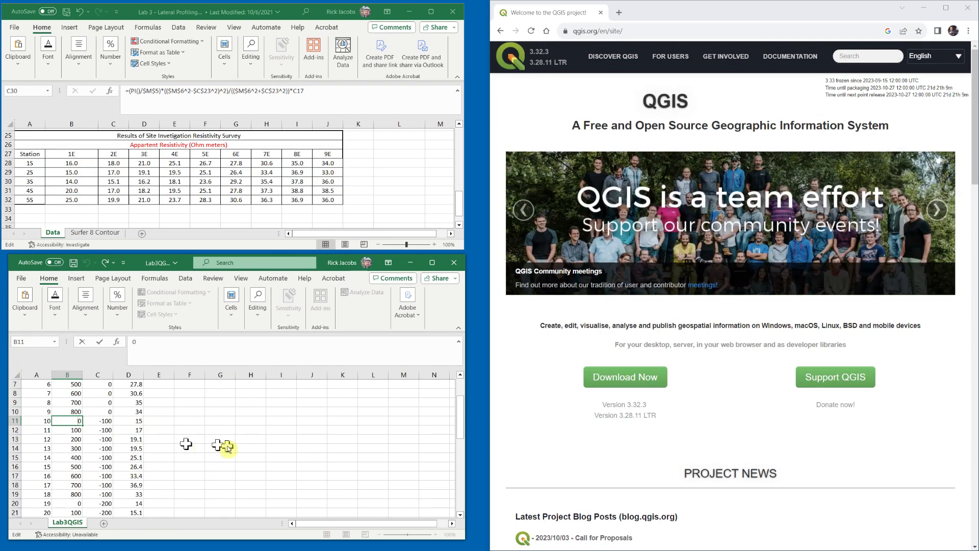
pyautogui.scroll(2, 189, 449)
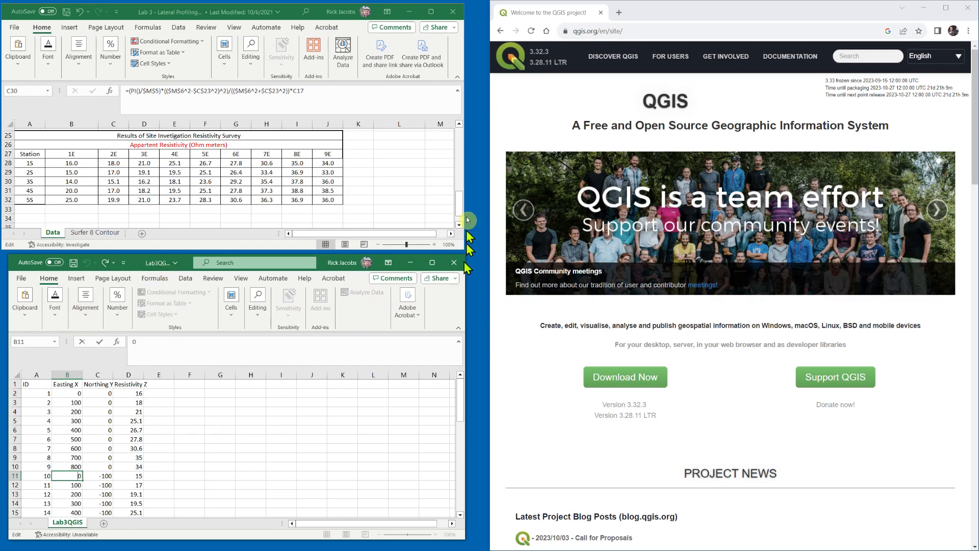
# Minimize both Excel workbooks and maximize the browser window with the QGIS website.
pyautogui.click(409, 12)
pyautogui.click(410, 262)
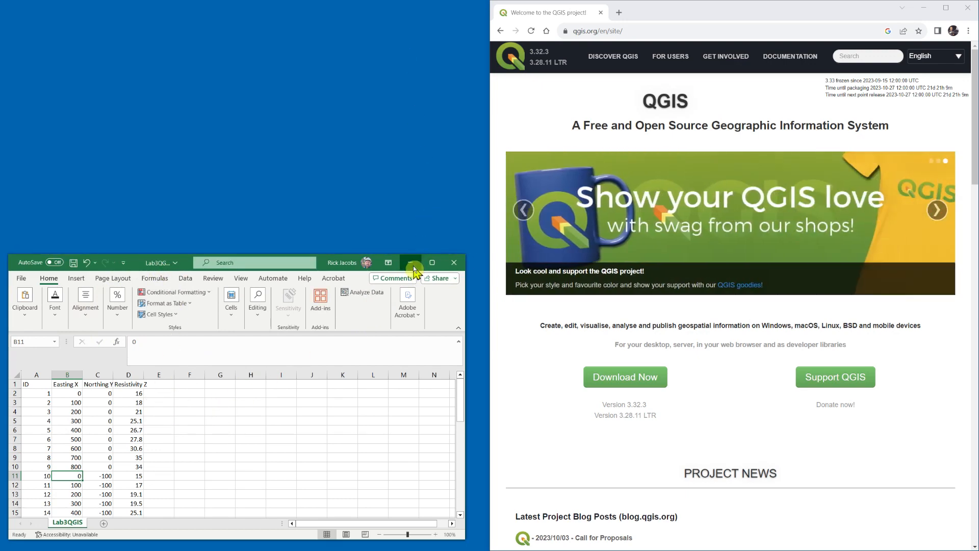
pyautogui.click(946, 8)
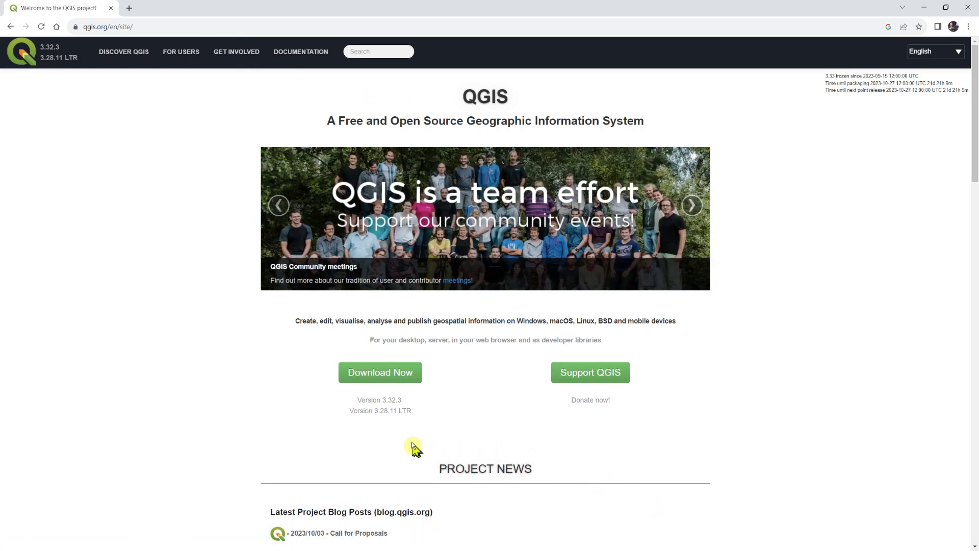
# Examine the QGIS releases offered for download, highlighting version 3.32.3 and the LTR label of version 3.28.11.
pyautogui.moveTo(403, 403); pyautogui.dragTo(361, 406)
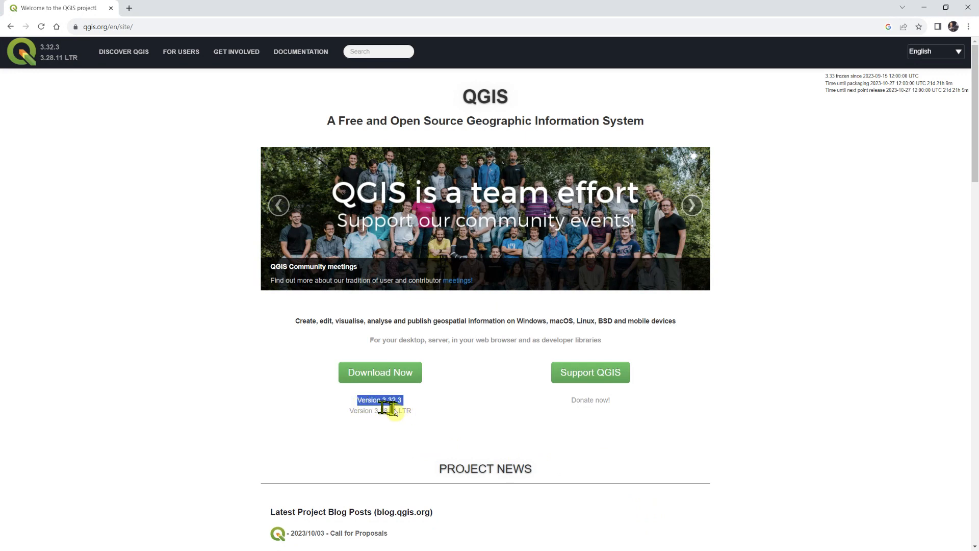
pyautogui.click(422, 414)
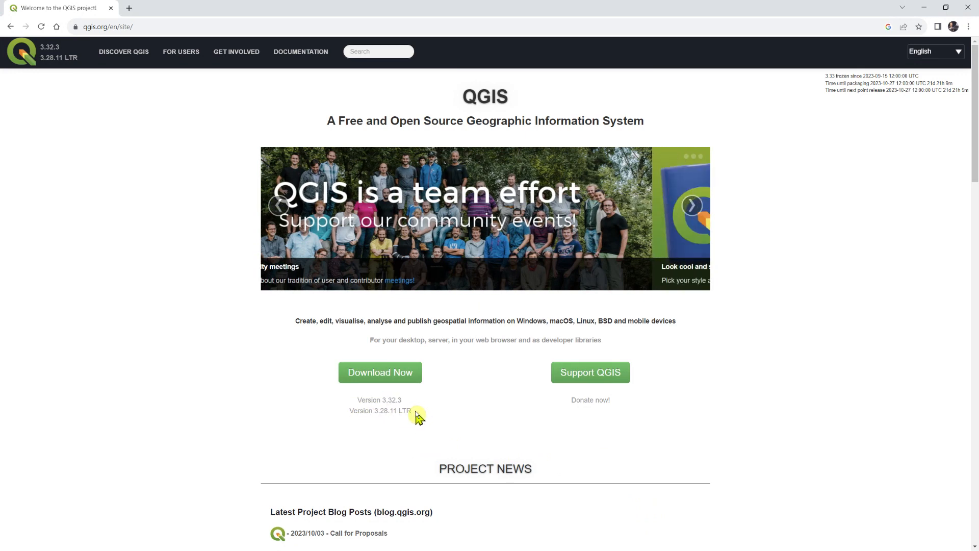
pyautogui.moveTo(405, 411); pyautogui.dragTo(400, 413)
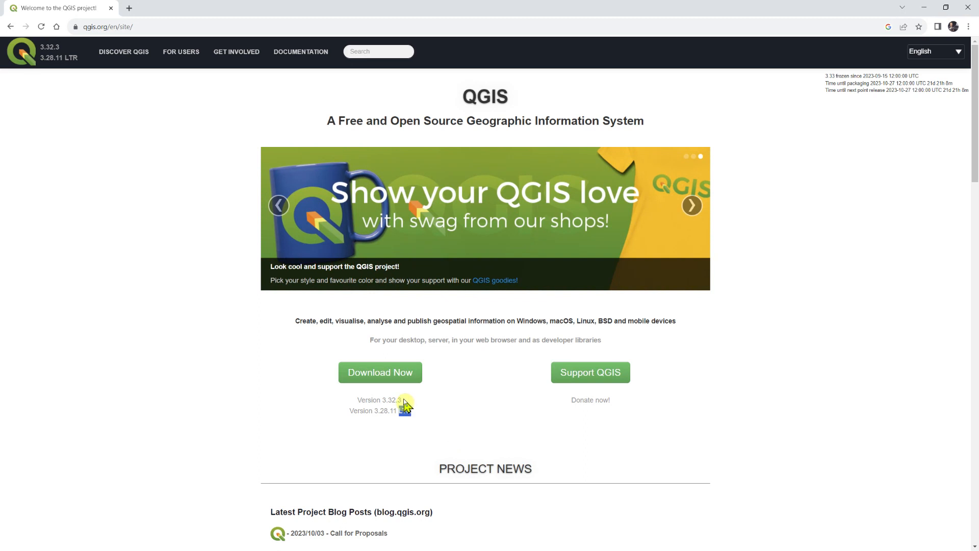
pyautogui.moveTo(402, 403); pyautogui.dragTo(350, 408)
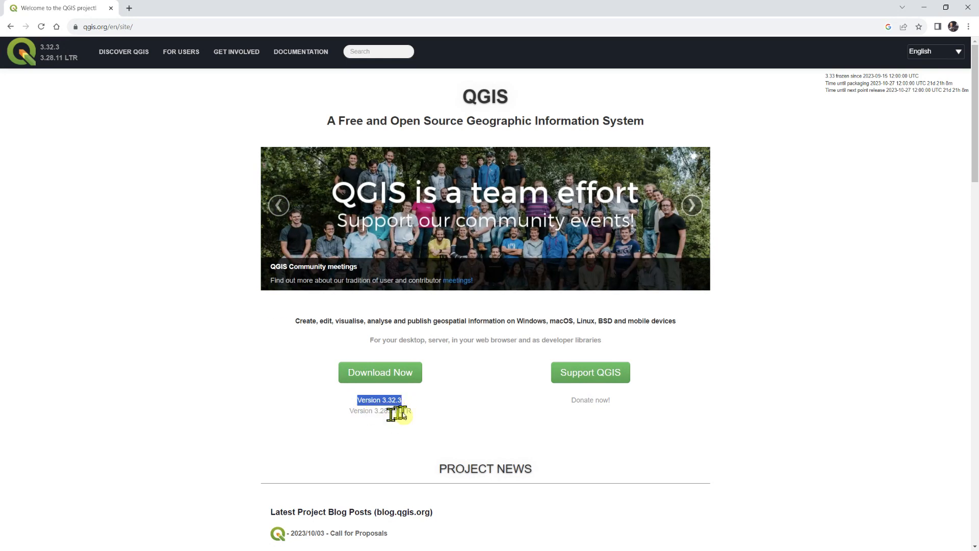
pyautogui.moveTo(418, 416); pyautogui.dragTo(399, 411)
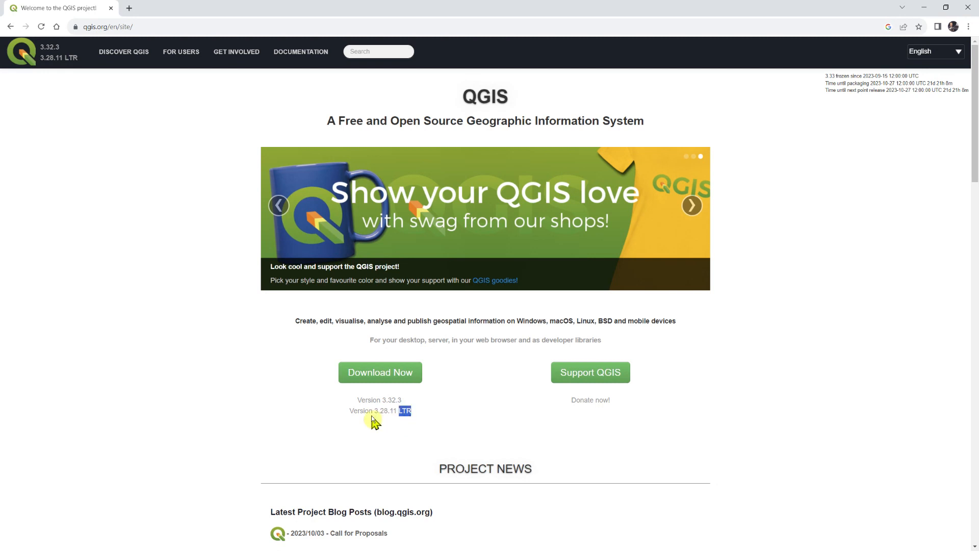
pyautogui.click(400, 377)
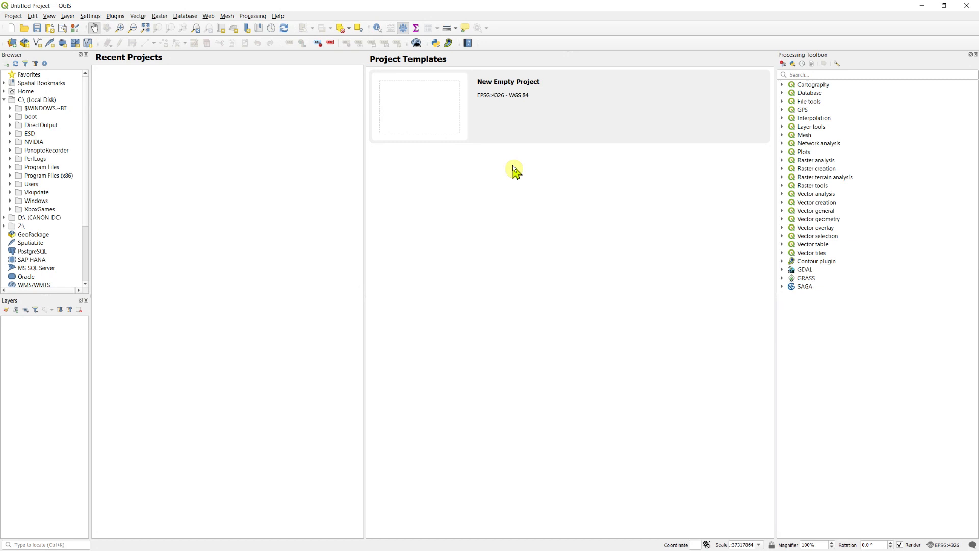
# In QGIS, open the plugin manager, clear the existing filter and search all plugins for "cont".
pyautogui.click(117, 17)
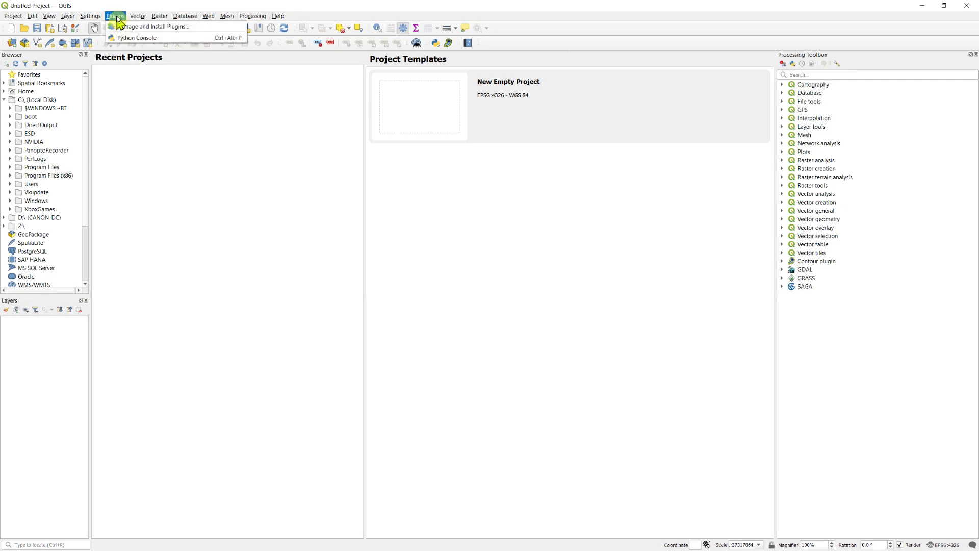
pyautogui.click(195, 27)
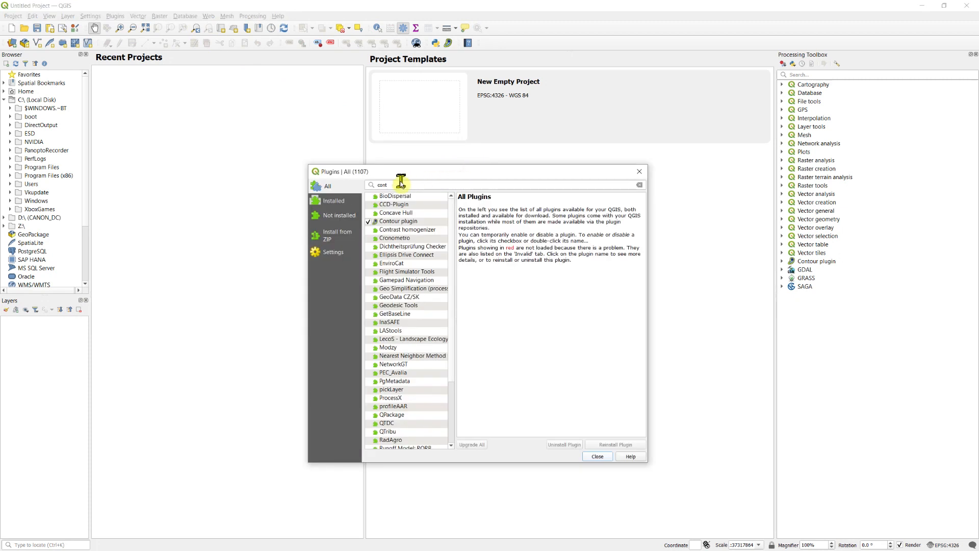
pyautogui.moveTo(452, 242); pyautogui.dragTo(452, 191)
pyautogui.click(397, 187)
pyautogui.press('BackSpace')
pyautogui.press('BackSpace')
pyautogui.press('BackSpace')
pyautogui.press('BackSpace')
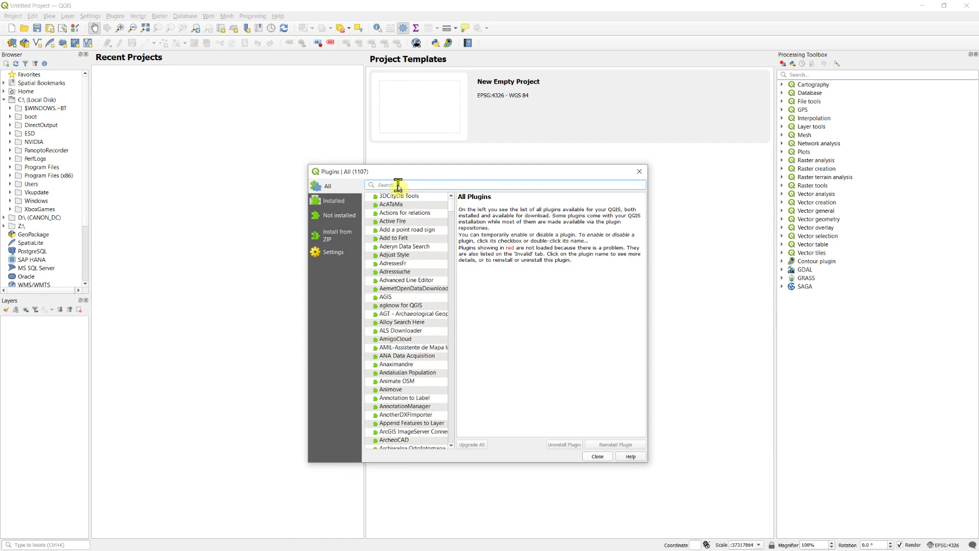
pyautogui.write('cont')
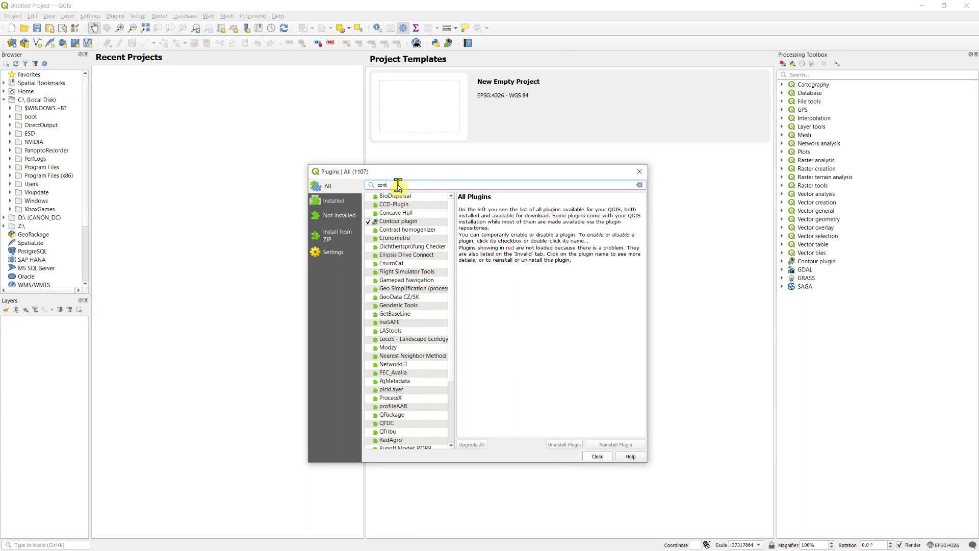
# View the Contour plugin's details and installation status, and close the plugin manager.
pyautogui.click(393, 213)
pyautogui.click(395, 222)
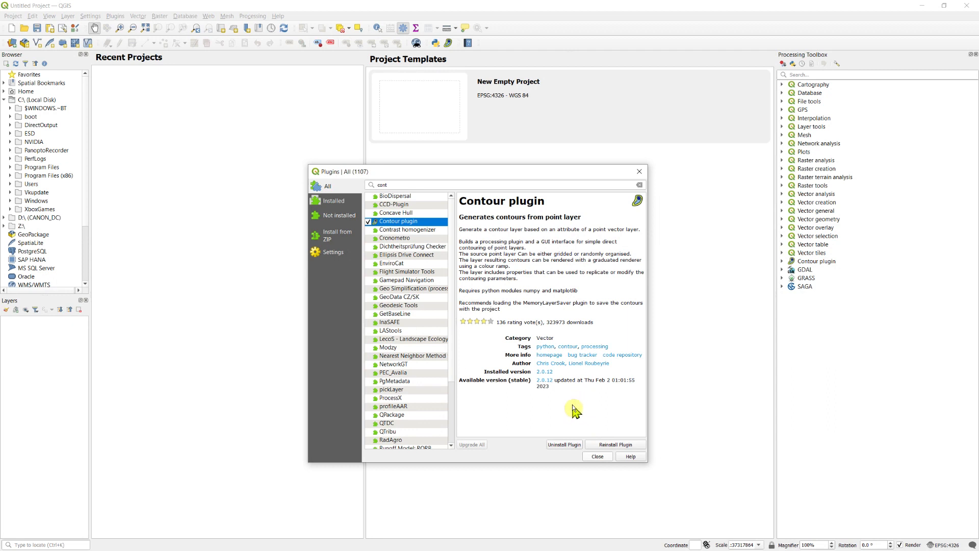
pyautogui.click(601, 461)
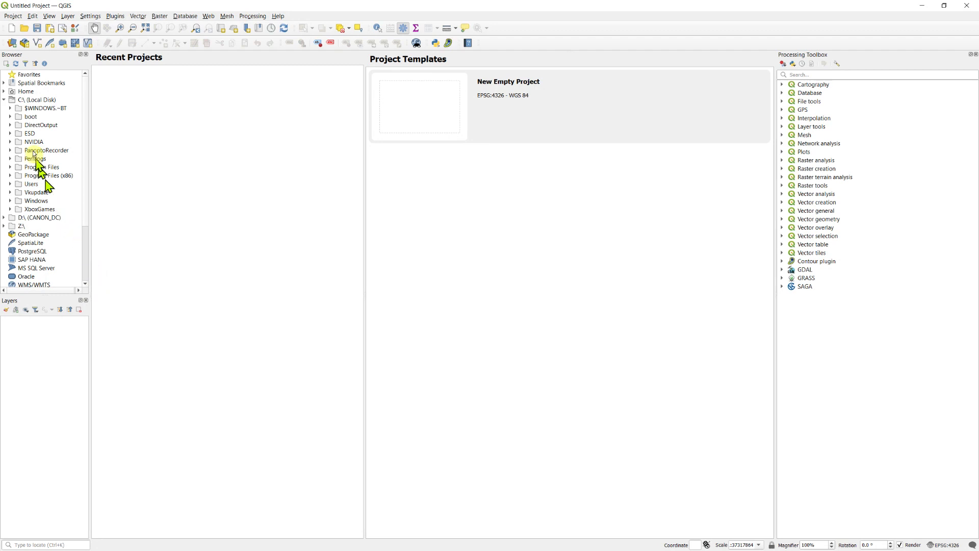
# Open the data source manager for delimited text and choose Lab3QGIS.csv from the Desktop as the input file.
pyautogui.click(12, 45)
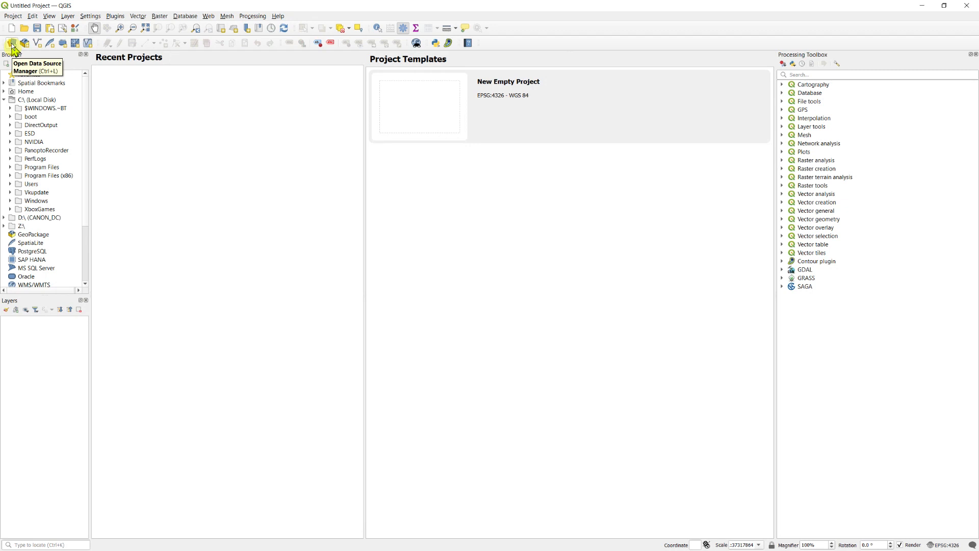
pyautogui.click(12, 44)
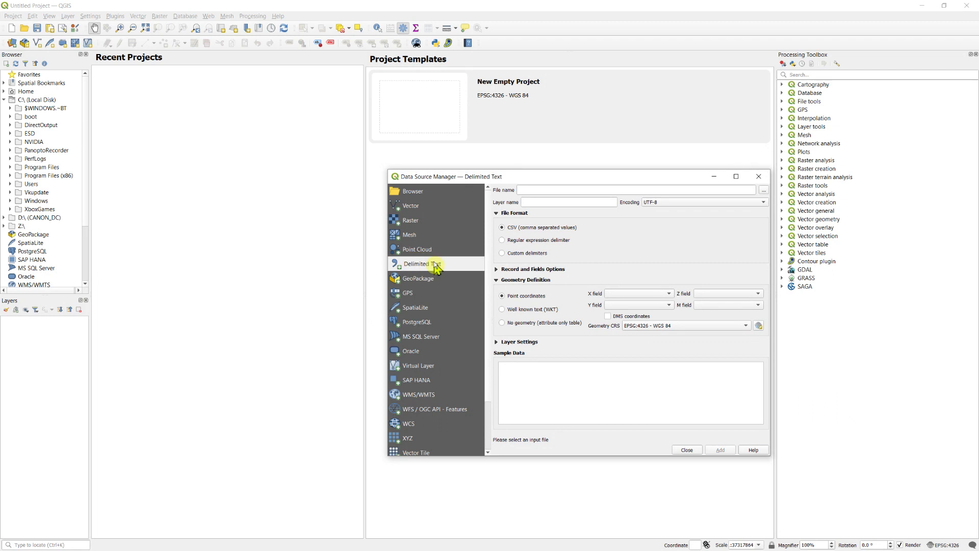
pyautogui.moveTo(668, 176); pyautogui.dragTo(573, 139)
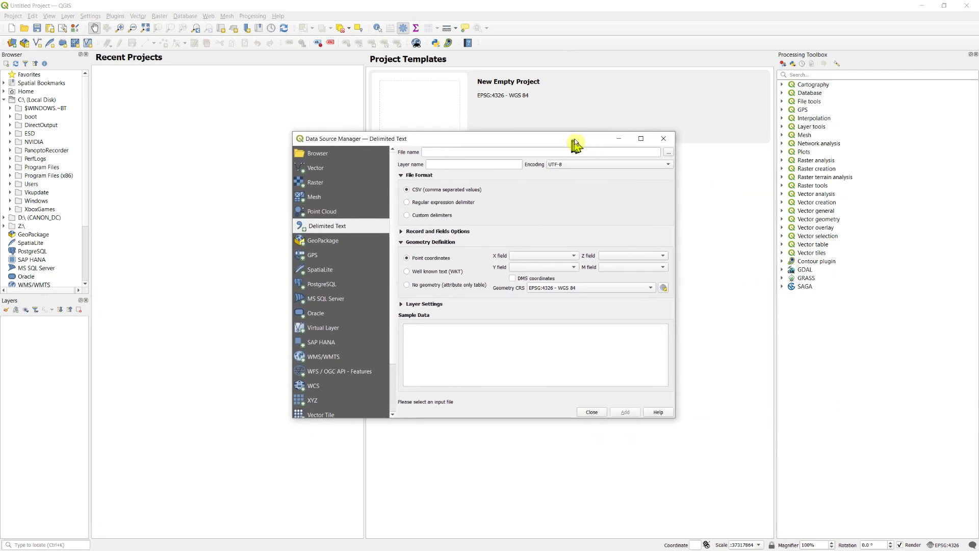
pyautogui.click(668, 154)
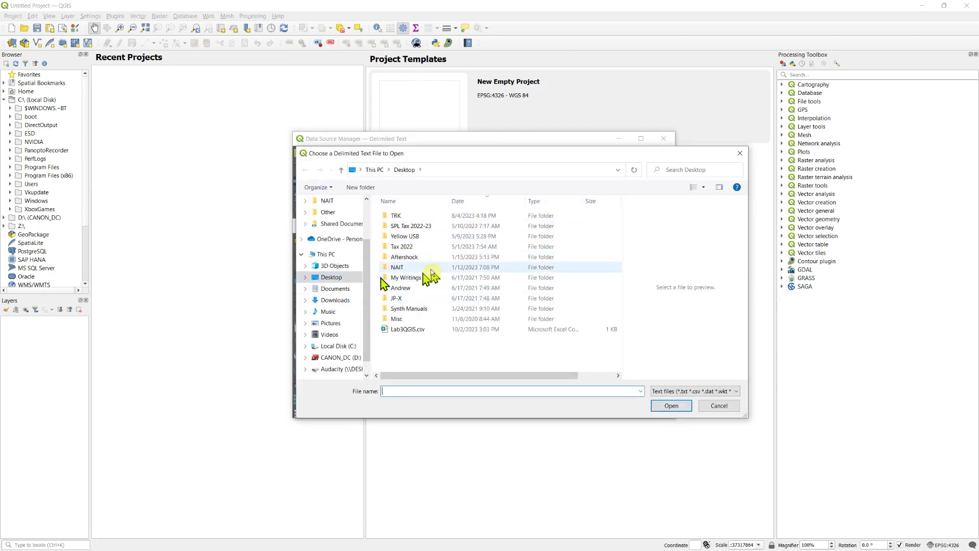
pyautogui.click(405, 331)
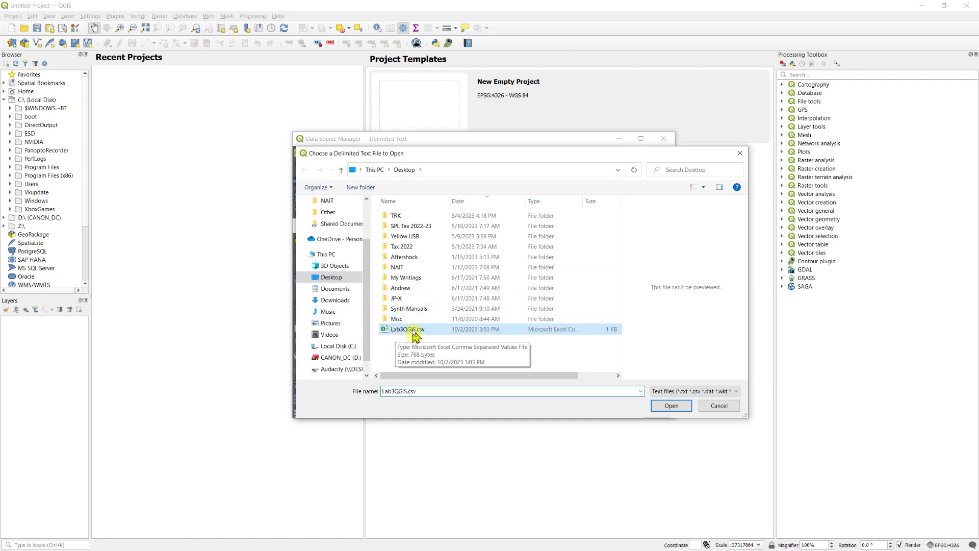
pyautogui.click(671, 405)
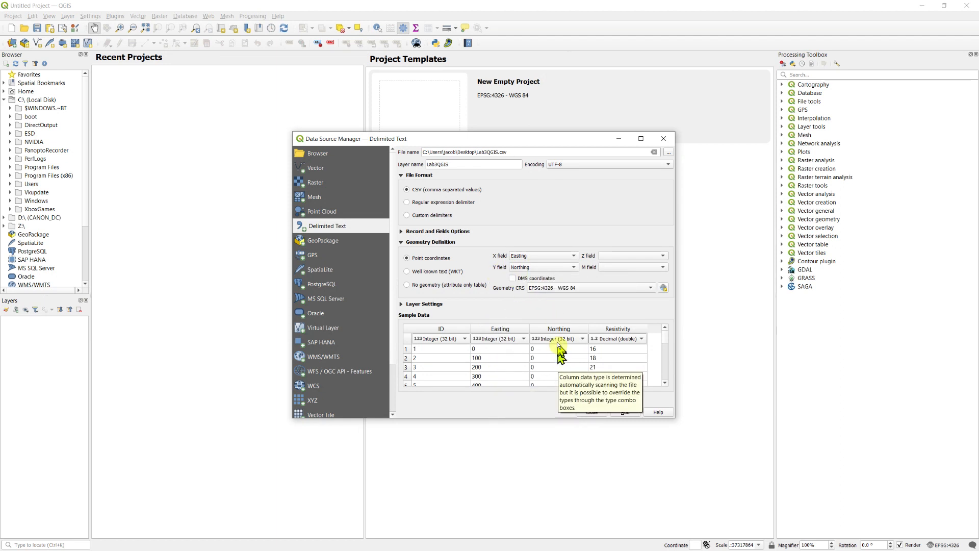
# Set the Z field to Resistivity, add the delimited text layer to the map and close the data source manager.
pyautogui.click(639, 257)
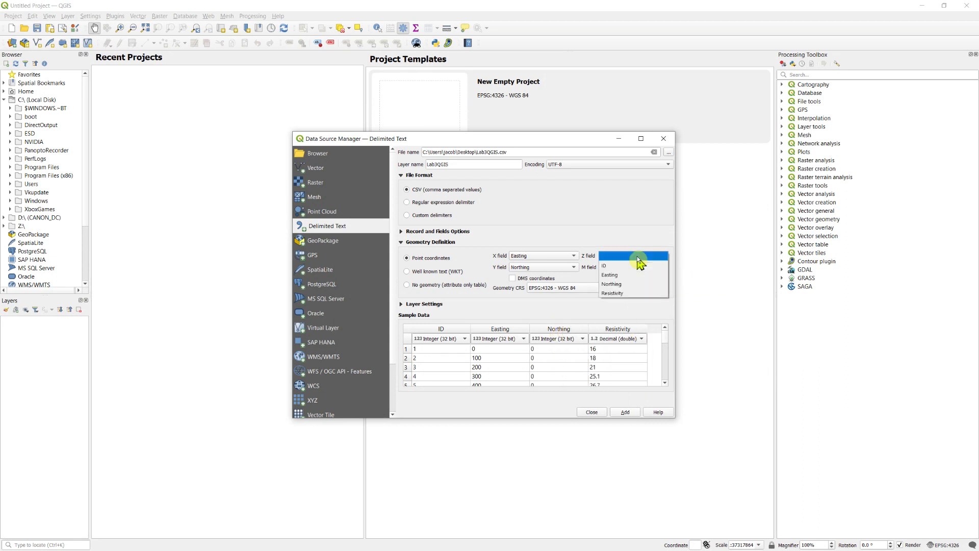
pyautogui.click(638, 296)
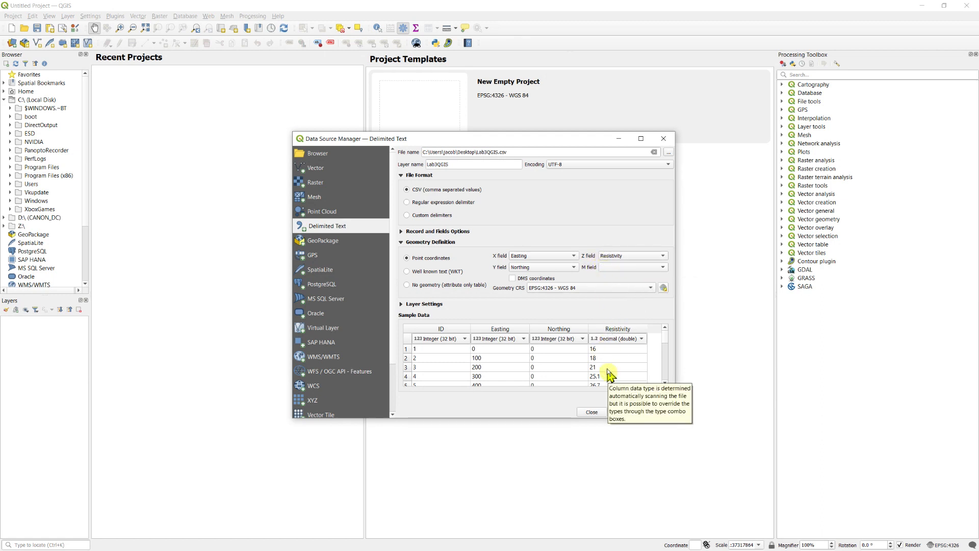
pyautogui.moveTo(667, 340)
pyautogui.mouseDown()
pyautogui.moveTo(668, 386)
pyautogui.moveTo(665, 326)
pyautogui.mouseUp()
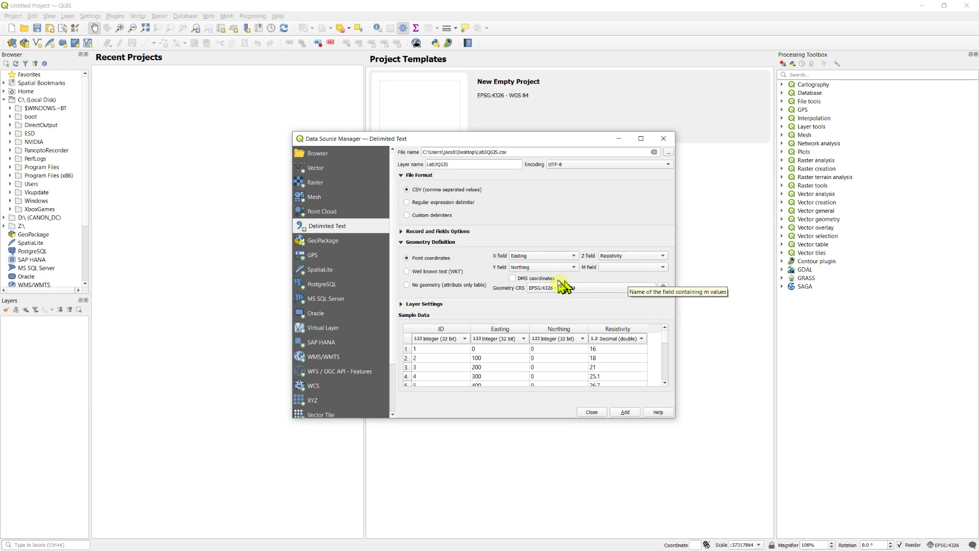
pyautogui.click(626, 412)
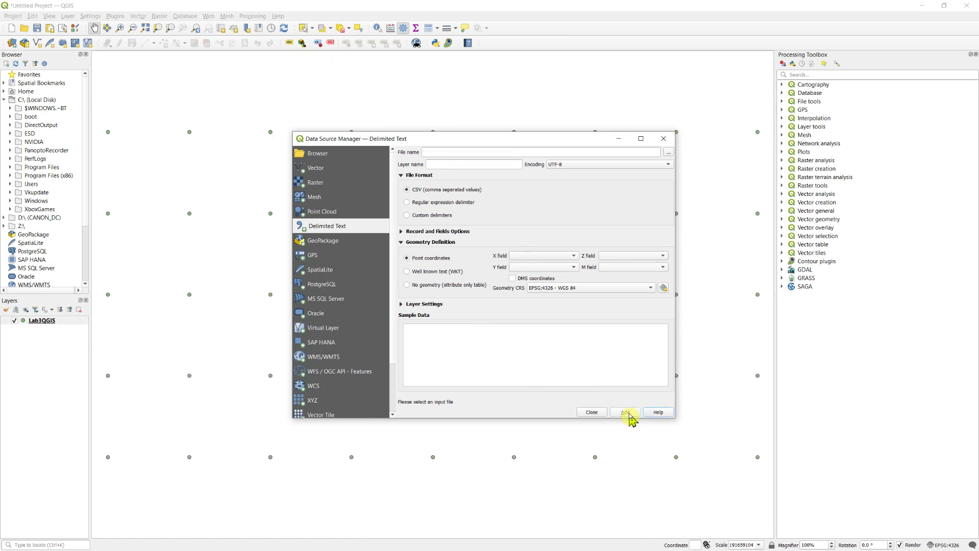
pyautogui.click(590, 412)
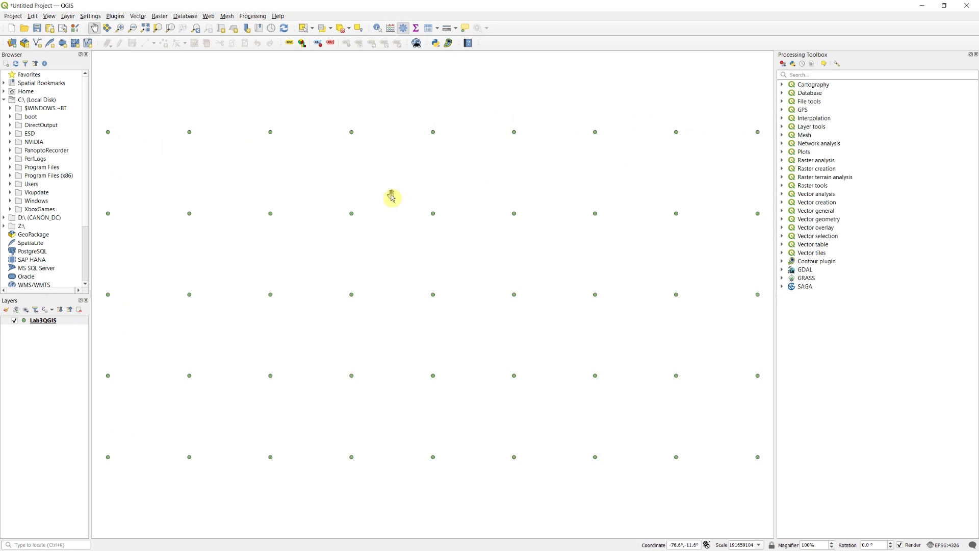
# Pan and zoom around the survey point grid, and return the map to its full extent.
pyautogui.moveTo(392, 197); pyautogui.dragTo(390, 262)
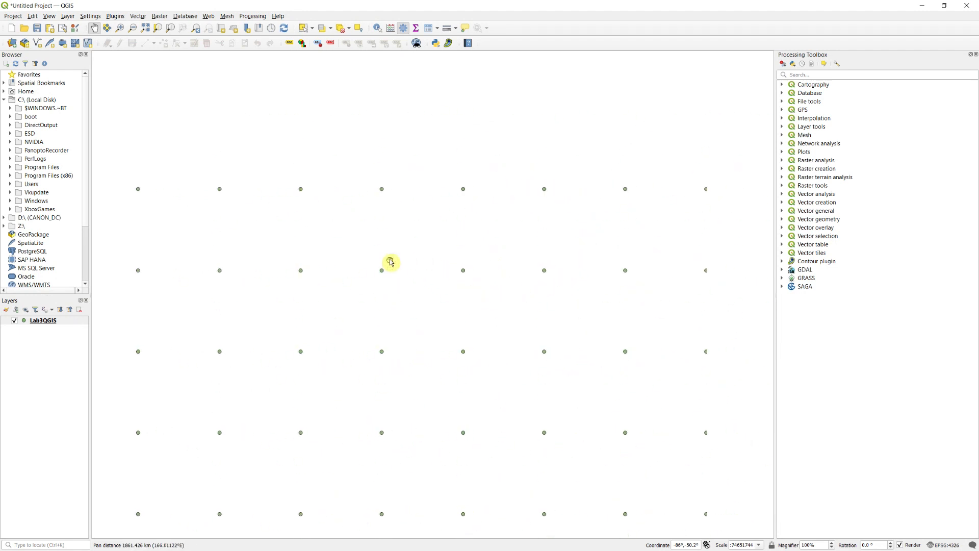
pyautogui.scroll(-1, 415, 248)
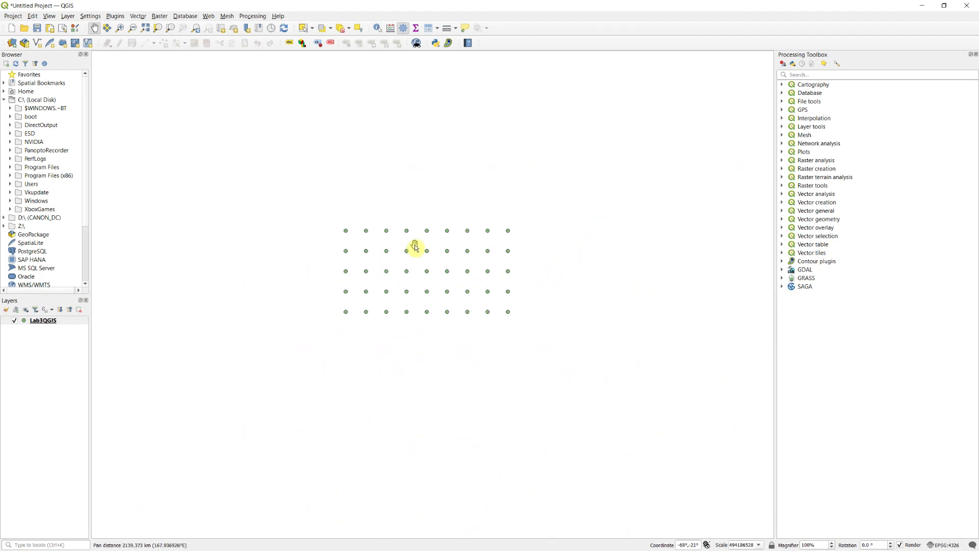
pyautogui.scroll(2, 414, 248)
pyautogui.scroll(-2, 415, 248)
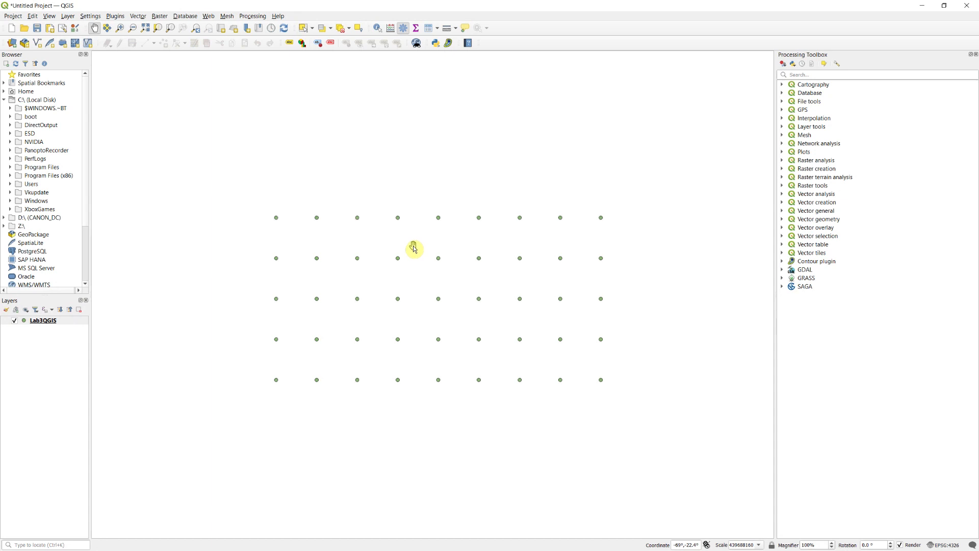
pyautogui.moveTo(414, 248); pyautogui.dragTo(393, 203)
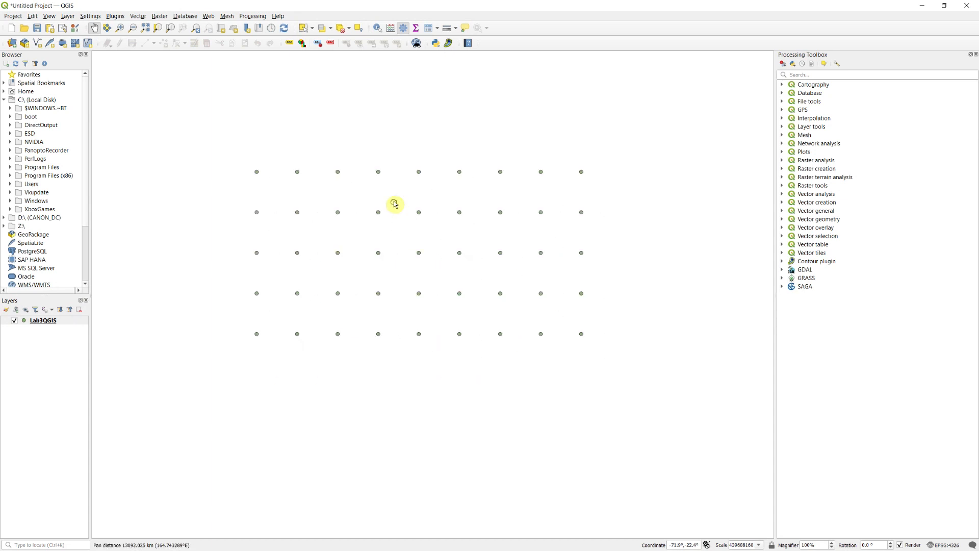
pyautogui.click(50, 16)
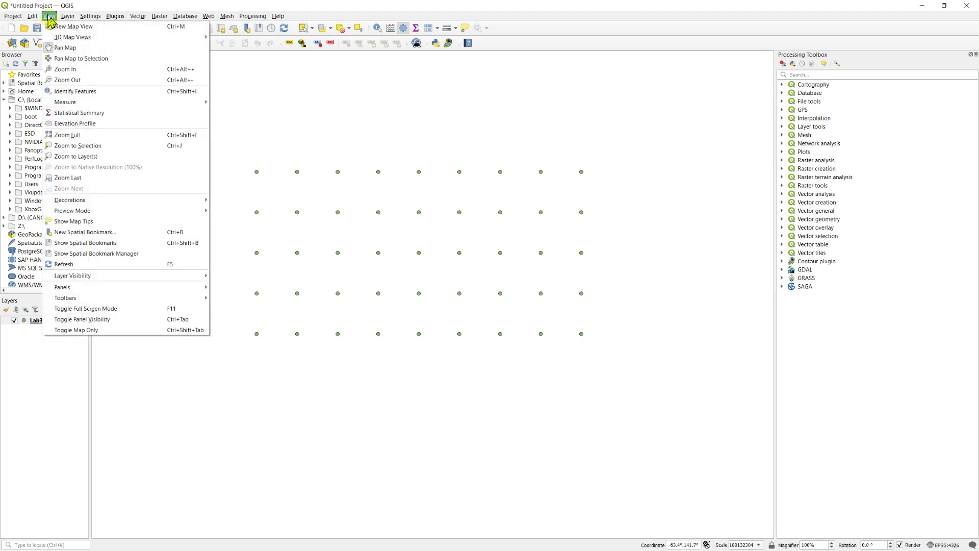
pyautogui.click(92, 137)
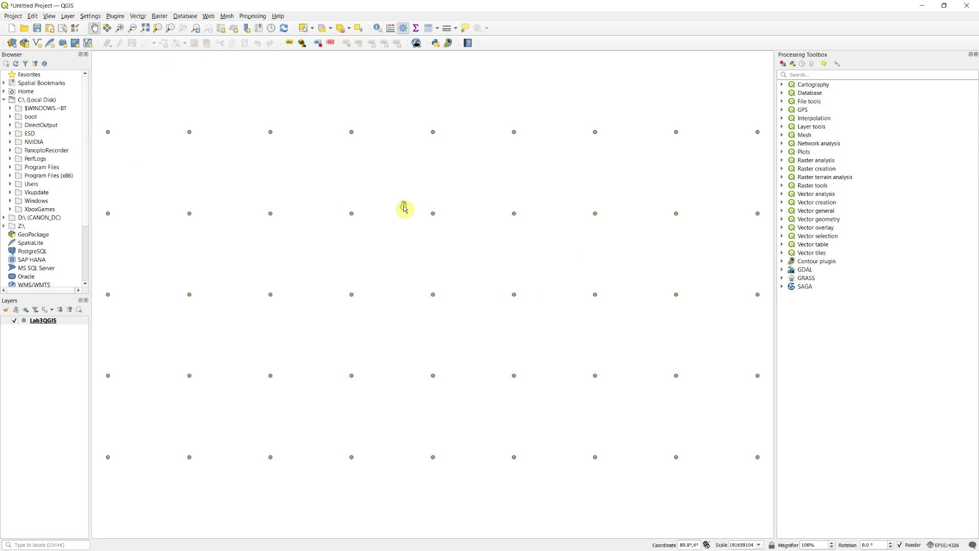
# Label the Lab3QGIS points with single labels using the Resistivity field, and apply the layer properties.
pyautogui.click(46, 324)
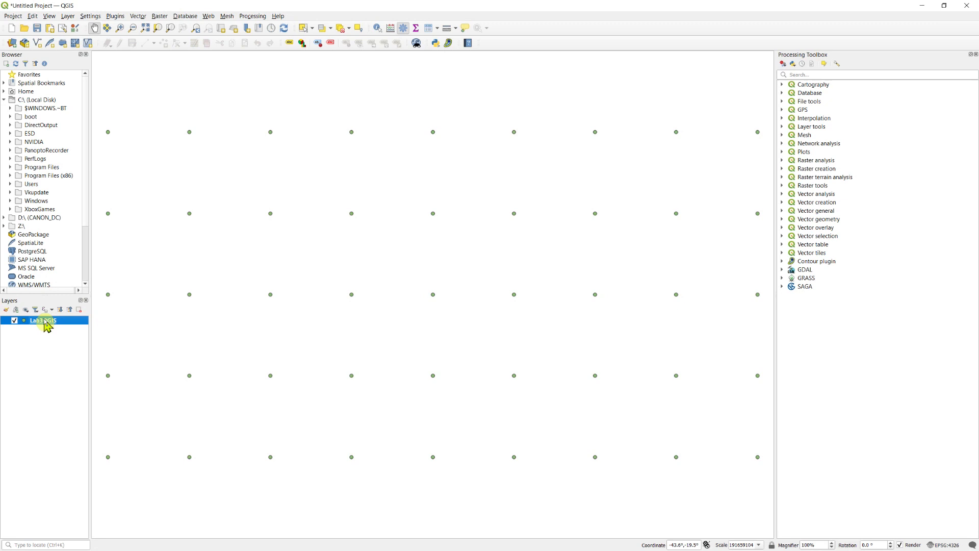
pyautogui.doubleClick(46, 325)
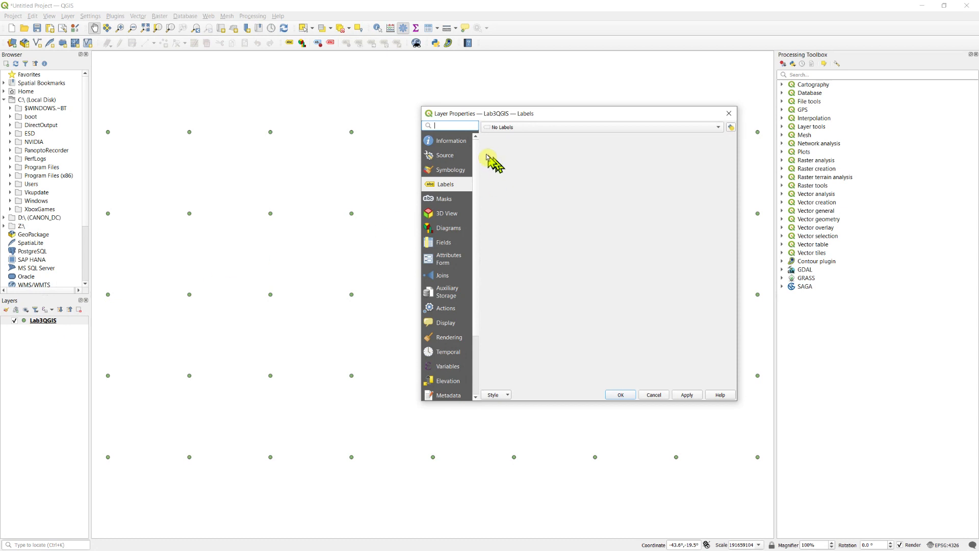
pyautogui.click(509, 131)
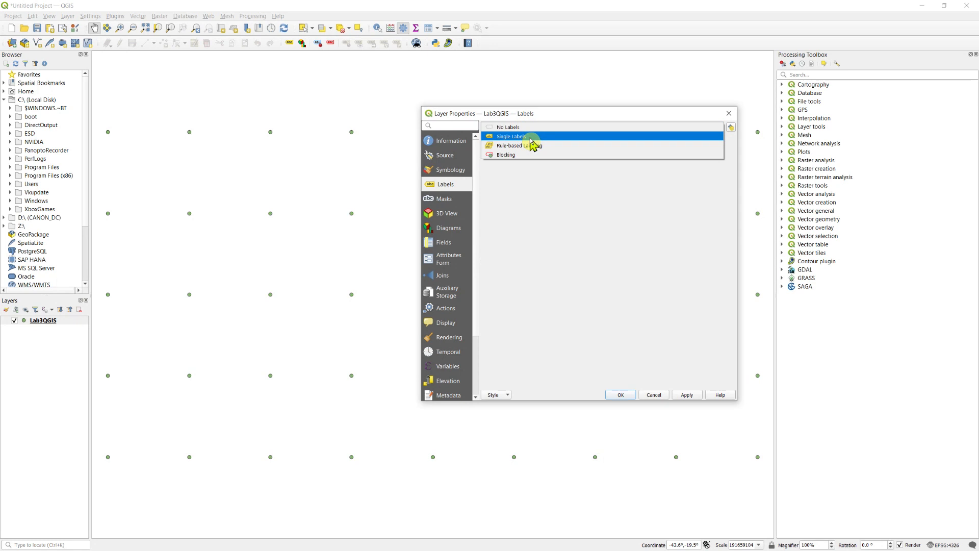
pyautogui.click(531, 137)
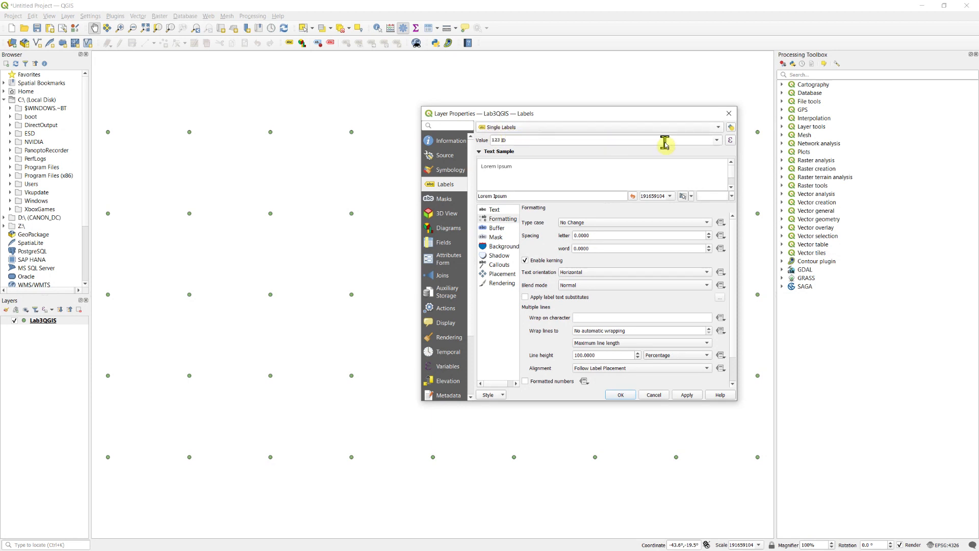
pyautogui.click(717, 140)
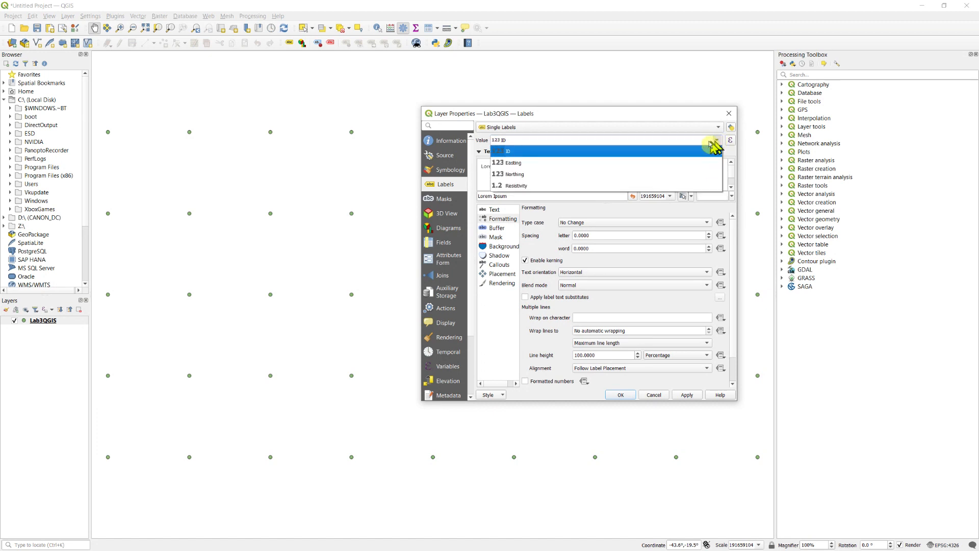
pyautogui.click(508, 187)
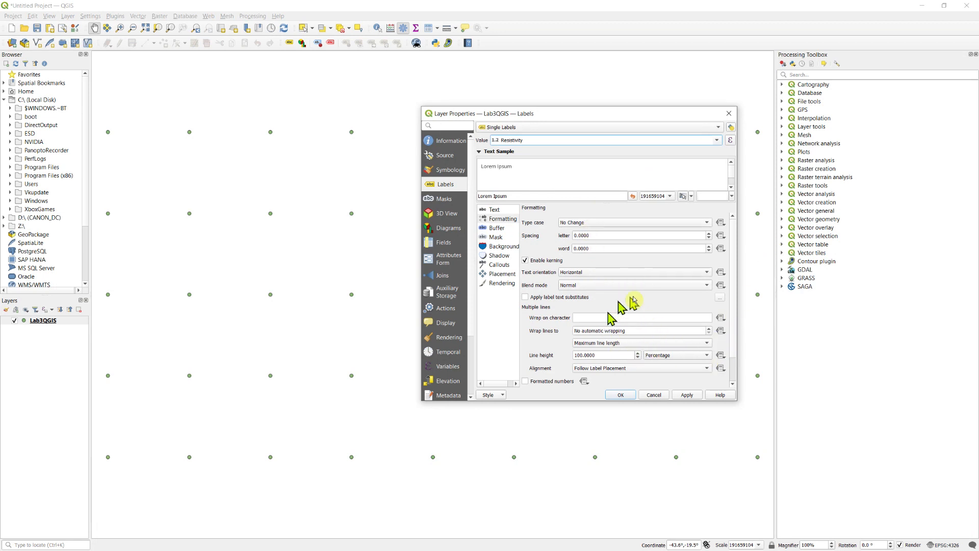
pyautogui.click(494, 210)
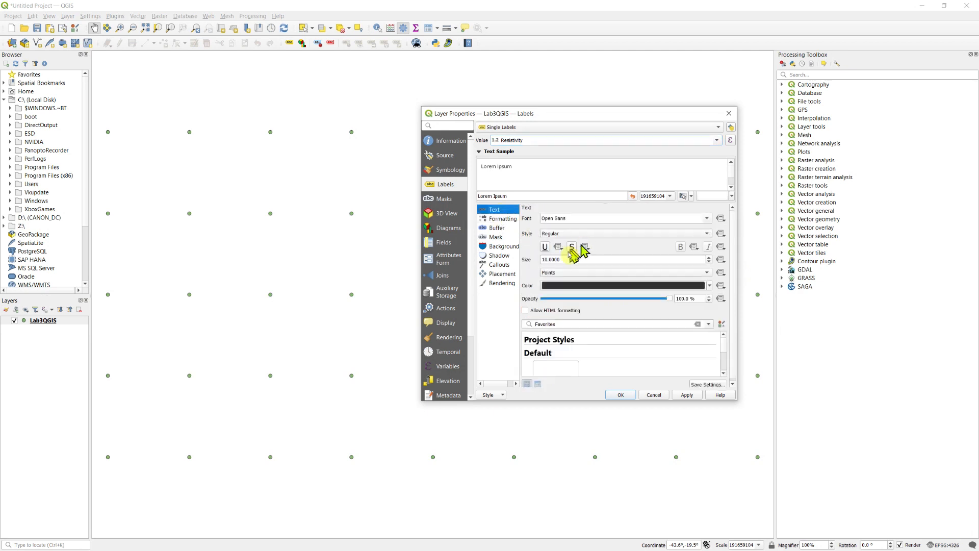
pyautogui.click(683, 396)
pyautogui.click(618, 395)
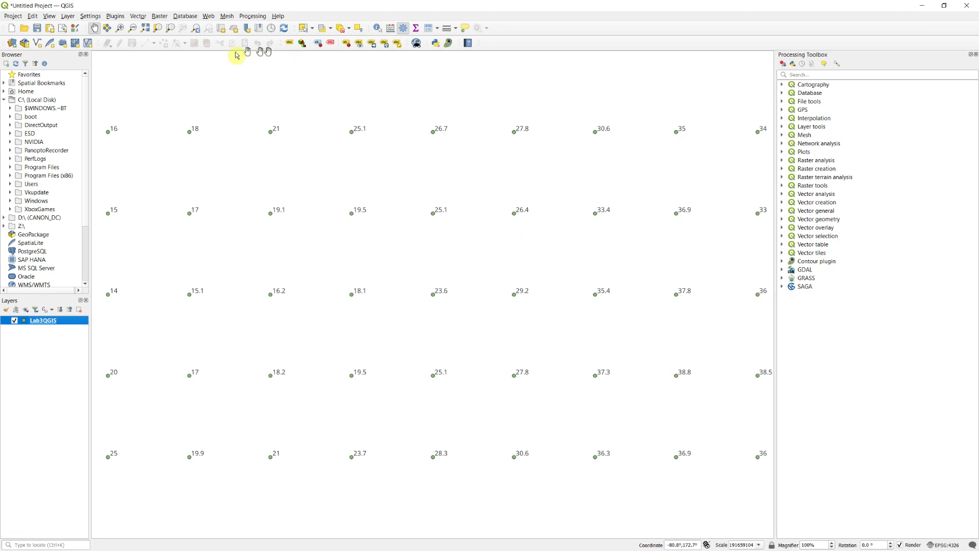
# Start the Contour plugin for the Lab3QGIS point layer with Resistivity as the data value.
pyautogui.click(138, 17)
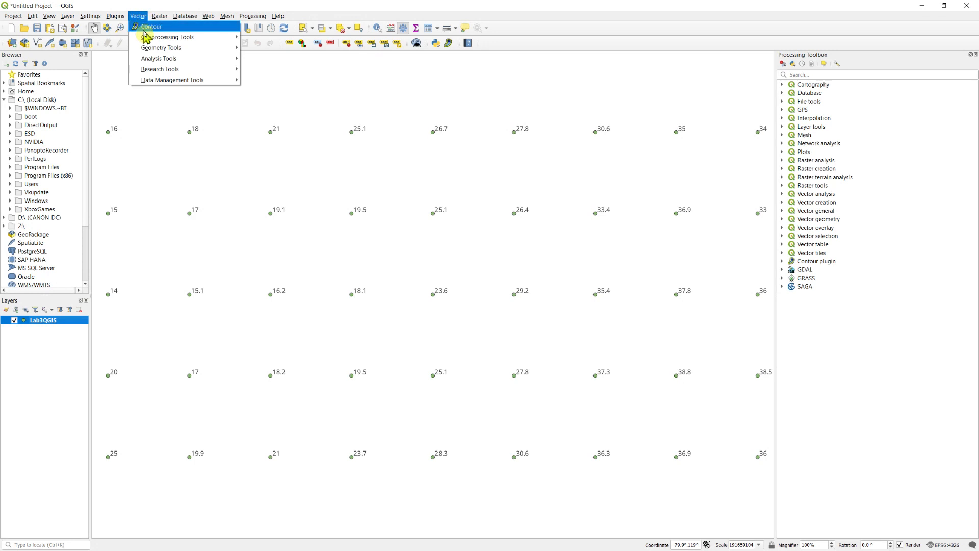
pyautogui.click(147, 27)
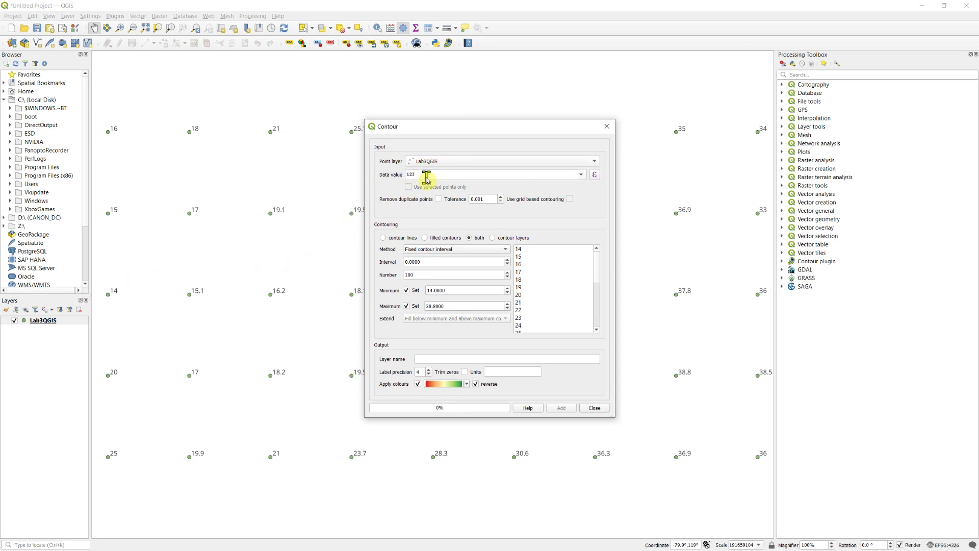
pyautogui.click(581, 175)
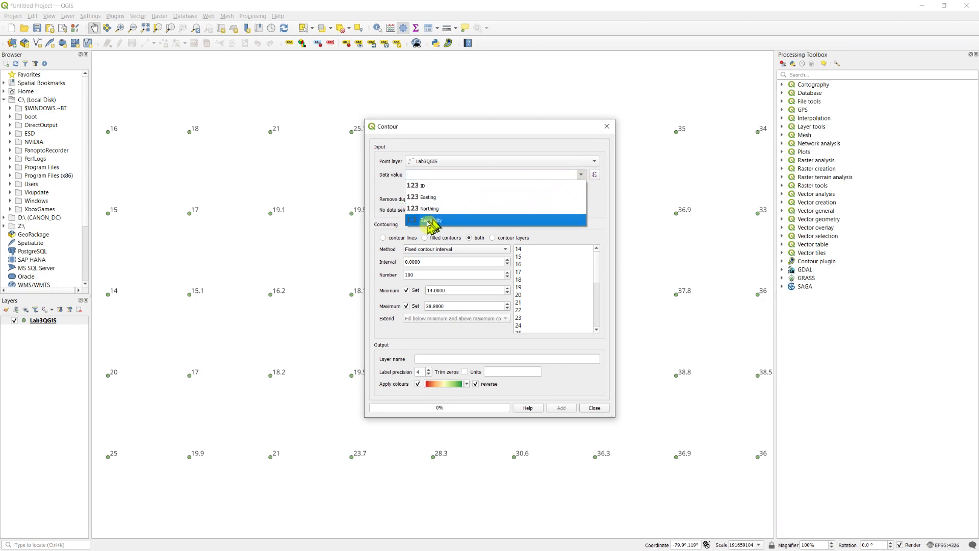
pyautogui.click(428, 221)
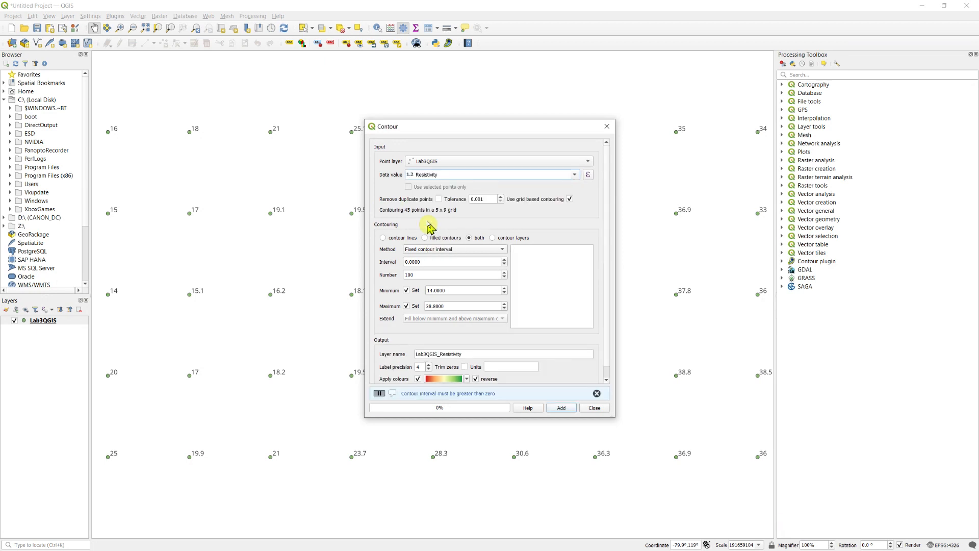
# Set the contouring type to contour lines using the fixed contour interval method with an interval of 1.
pyautogui.click(383, 238)
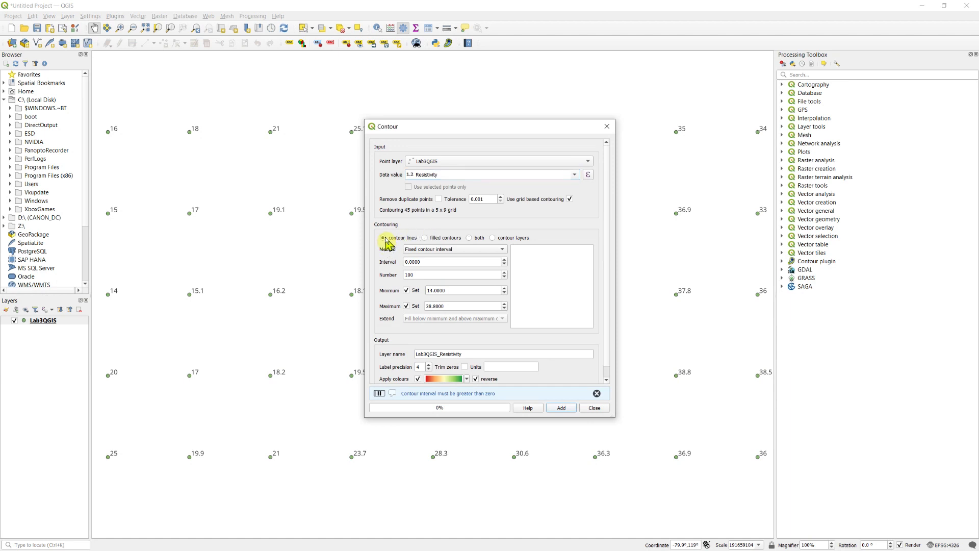
pyautogui.click(430, 239)
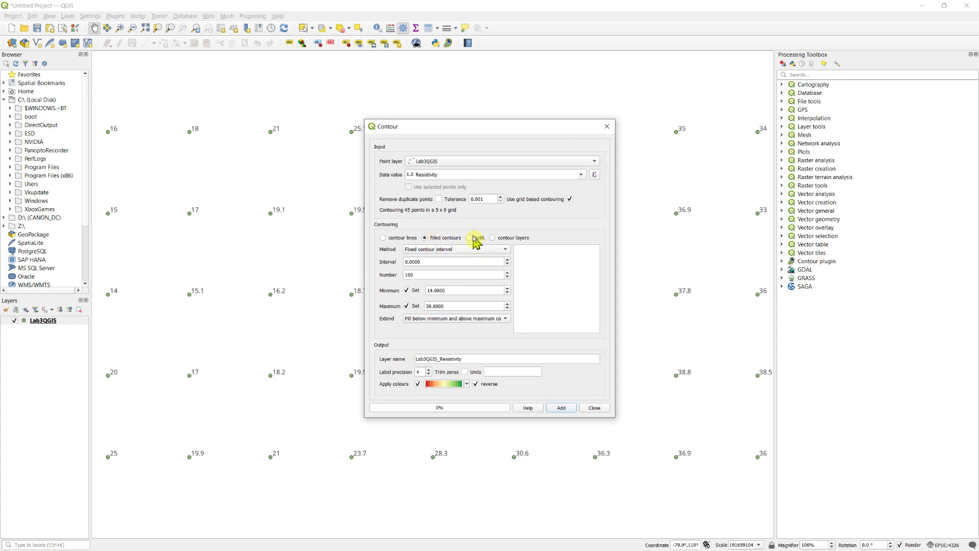
pyautogui.click(383, 238)
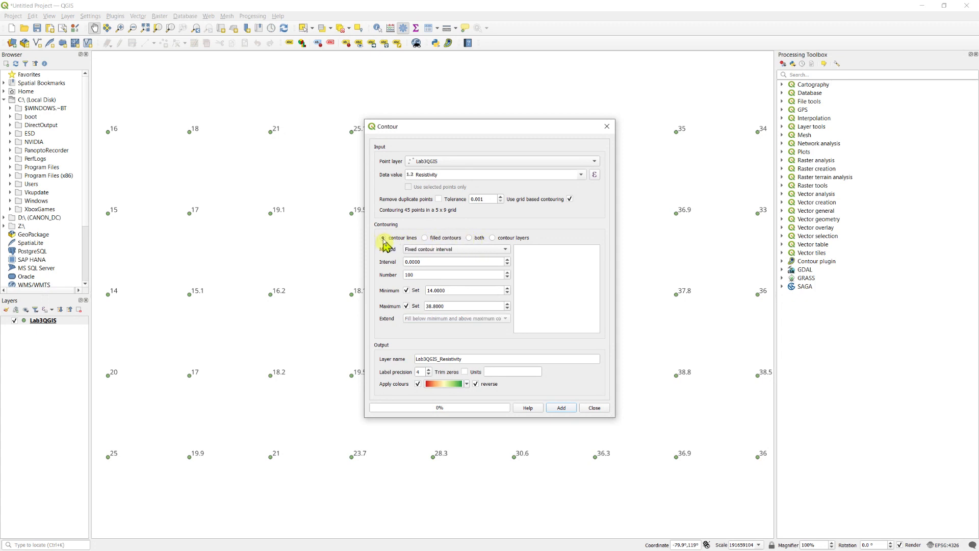
pyautogui.click(424, 254)
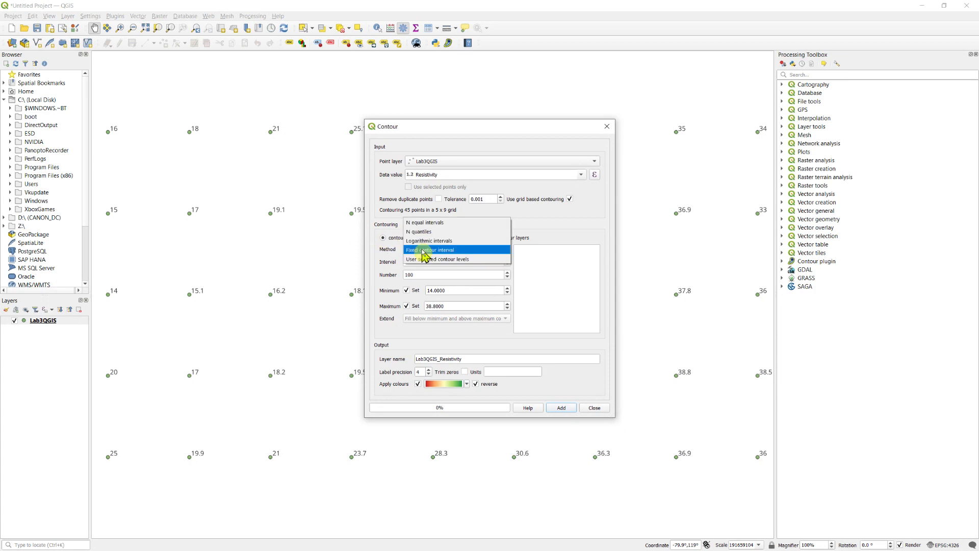
pyautogui.click(423, 251)
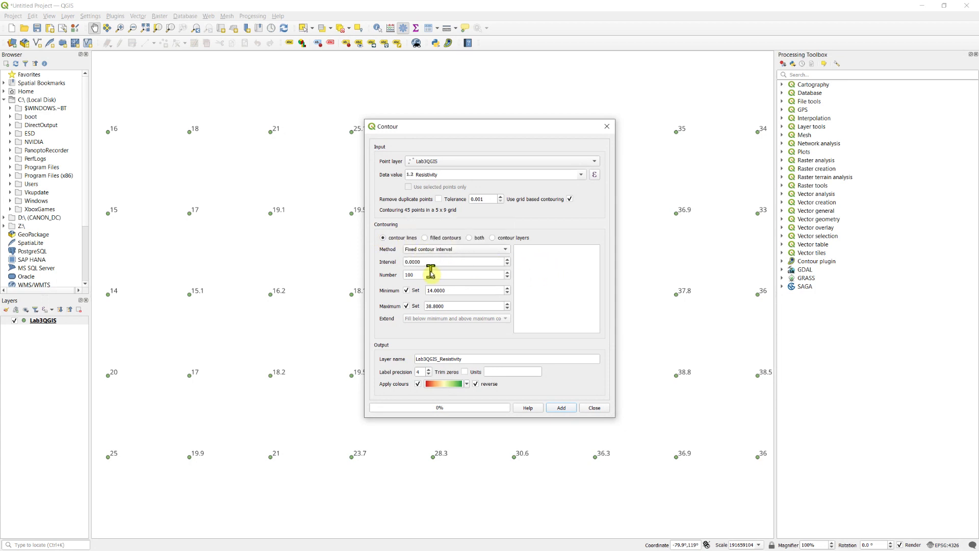
pyautogui.moveTo(432, 265); pyautogui.dragTo(384, 264)
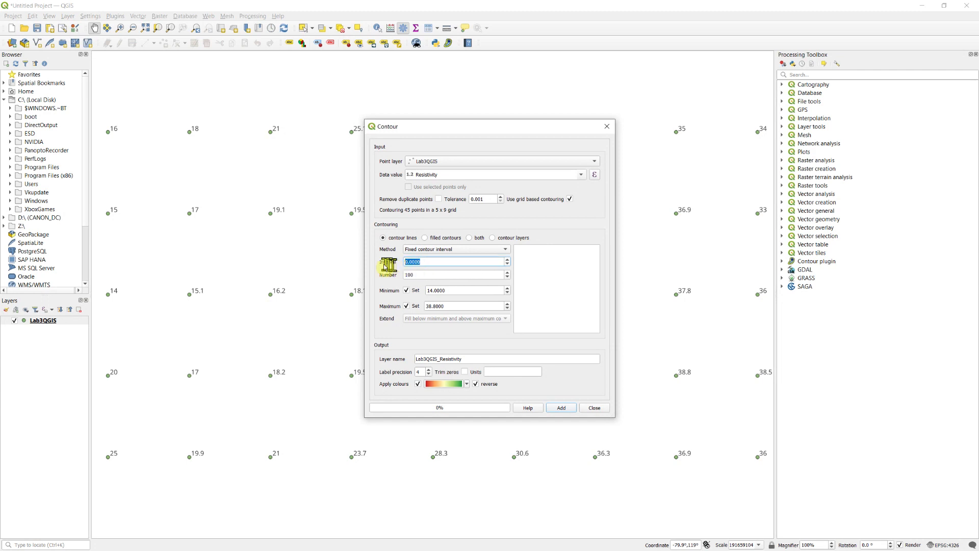
pyautogui.write('1')
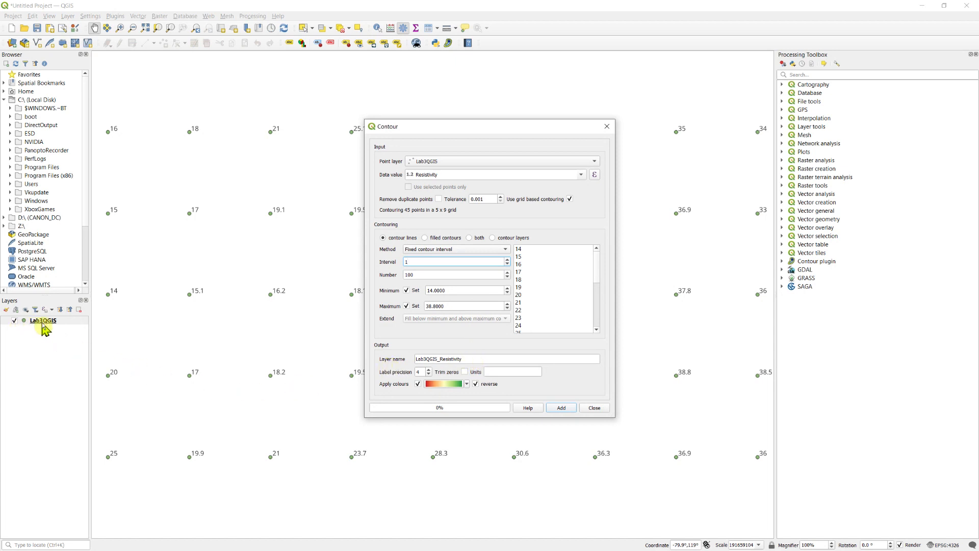
# Set the label precision to 0, add the Lab3QGIS_Resistivity contour layer to the map and close the Contour dialog.
pyautogui.click(468, 360)
pyautogui.doubleClick(464, 363)
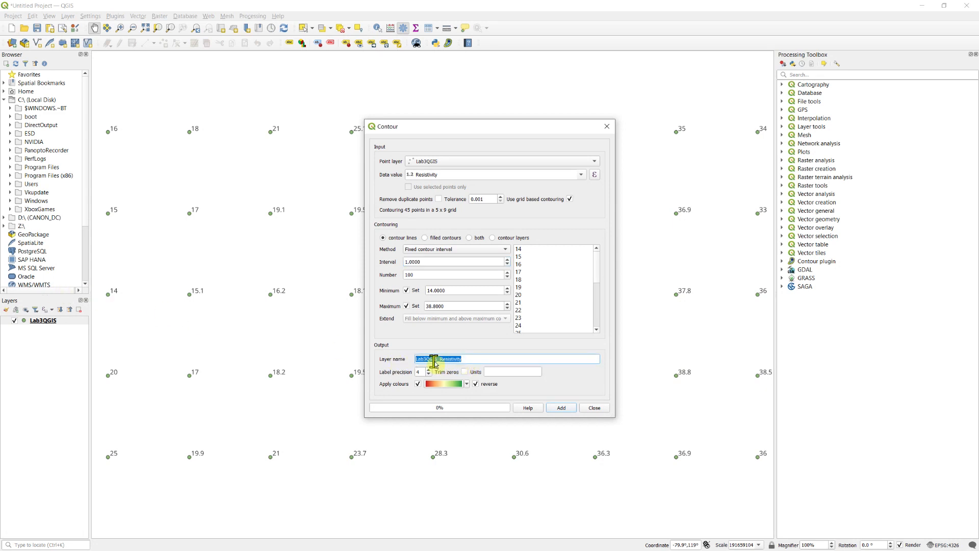
pyautogui.click(493, 363)
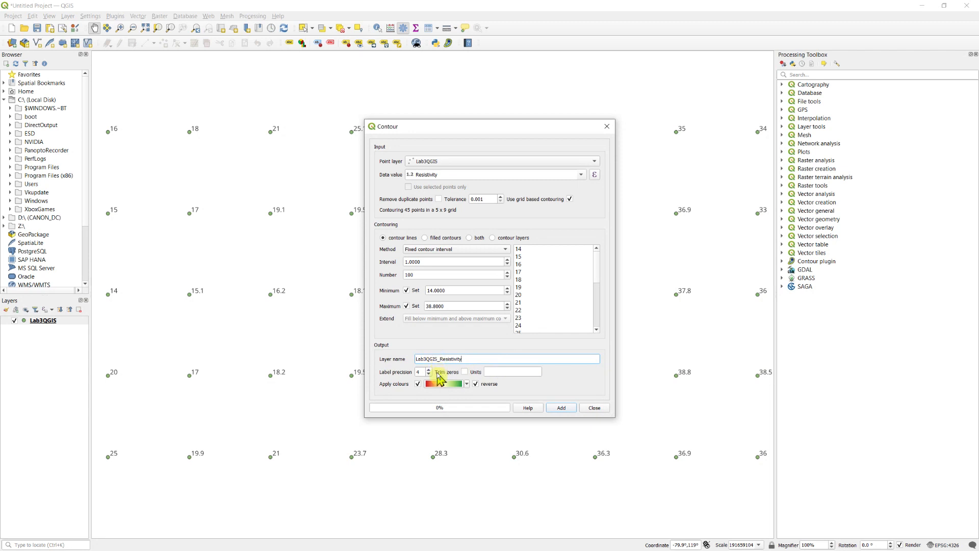
pyautogui.click(428, 375)
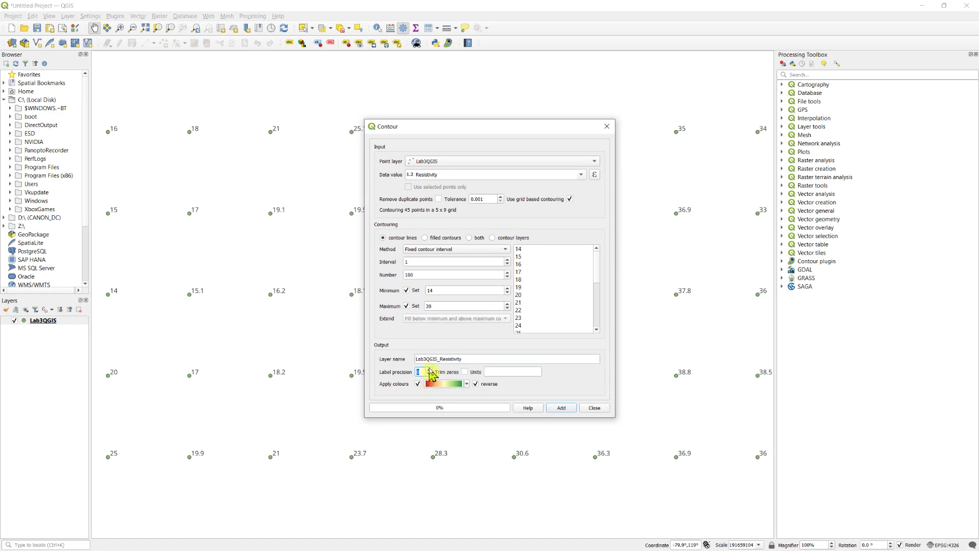
pyautogui.scroll(3, 430, 370)
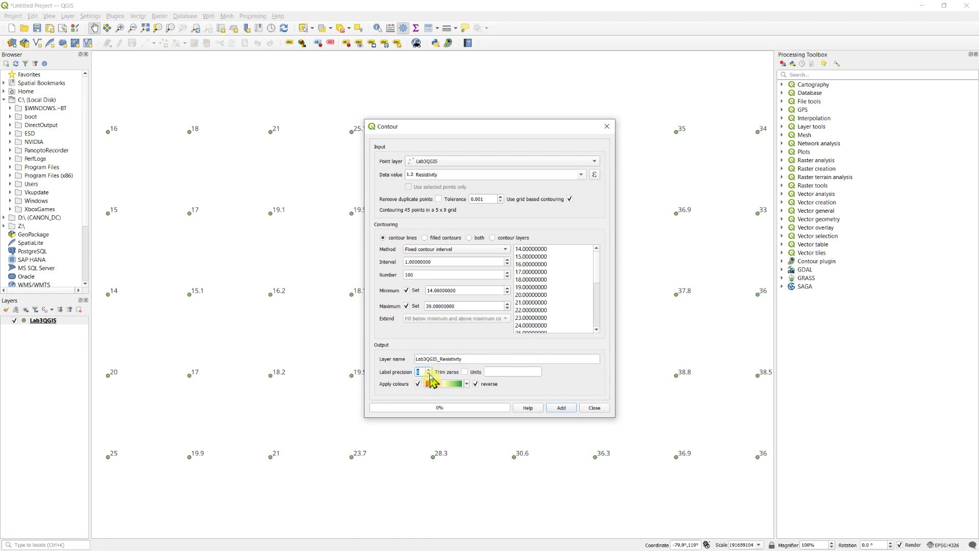
pyautogui.click(428, 374)
pyautogui.click(428, 374)
pyautogui.click(428, 374)
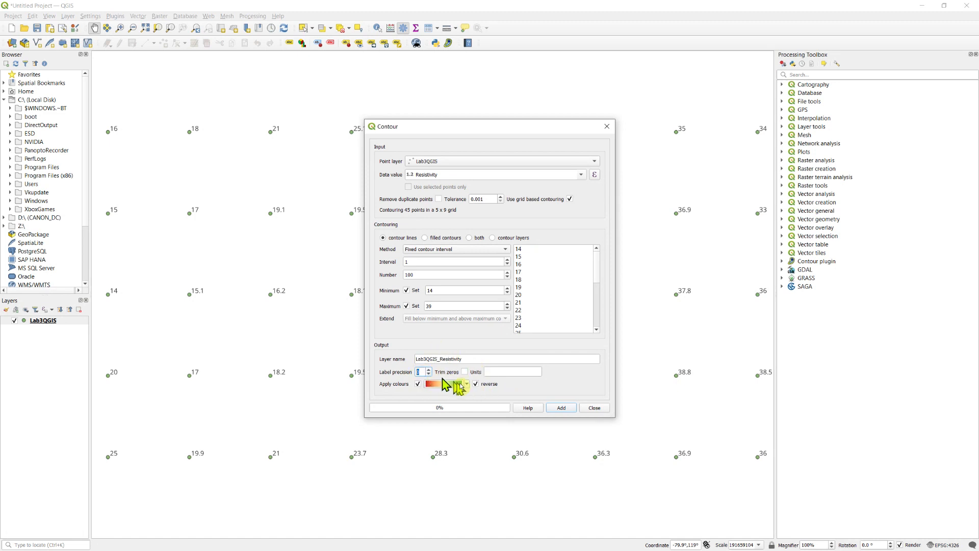
pyautogui.click(563, 409)
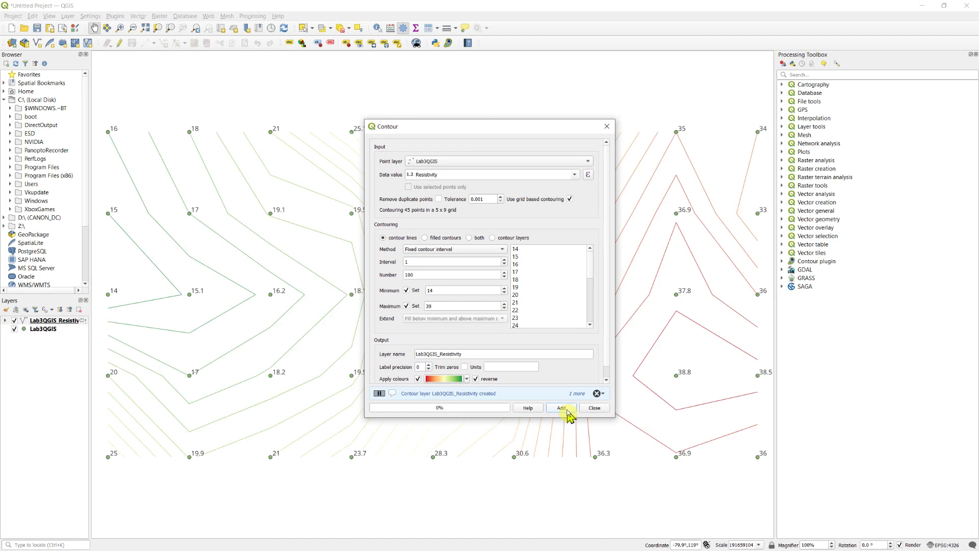
pyautogui.click(593, 409)
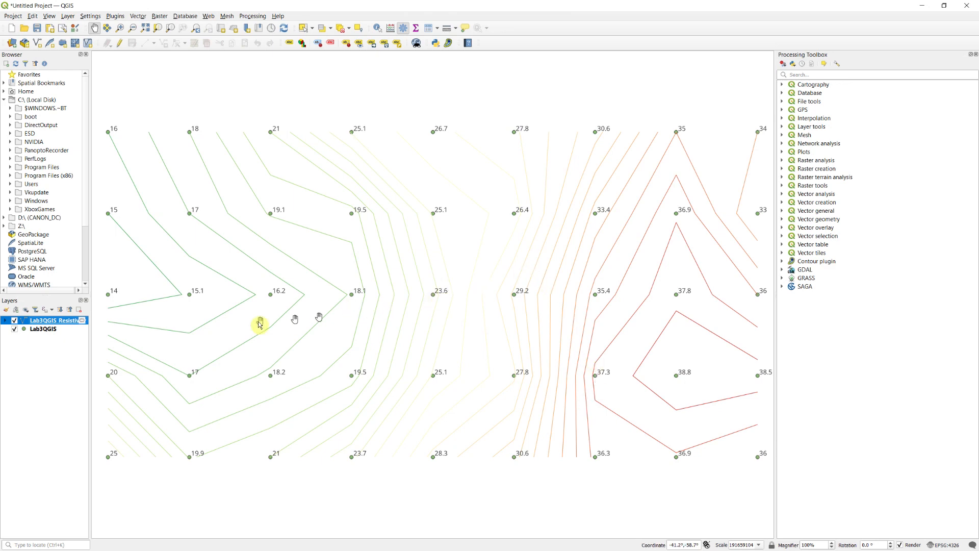
# Switch the Lab3QGIS point layer to No Labels and apply the layer properties.
pyautogui.click(44, 329)
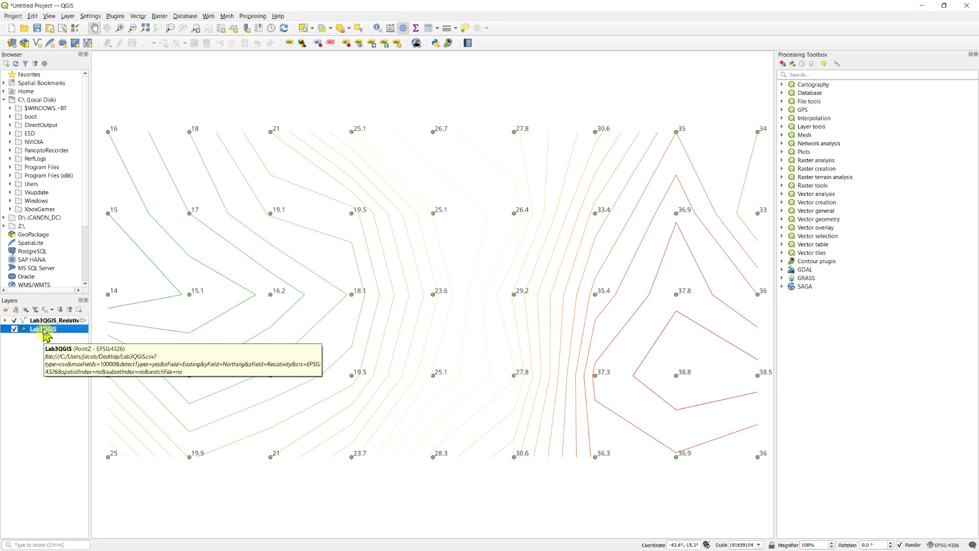
pyautogui.doubleClick(44, 330)
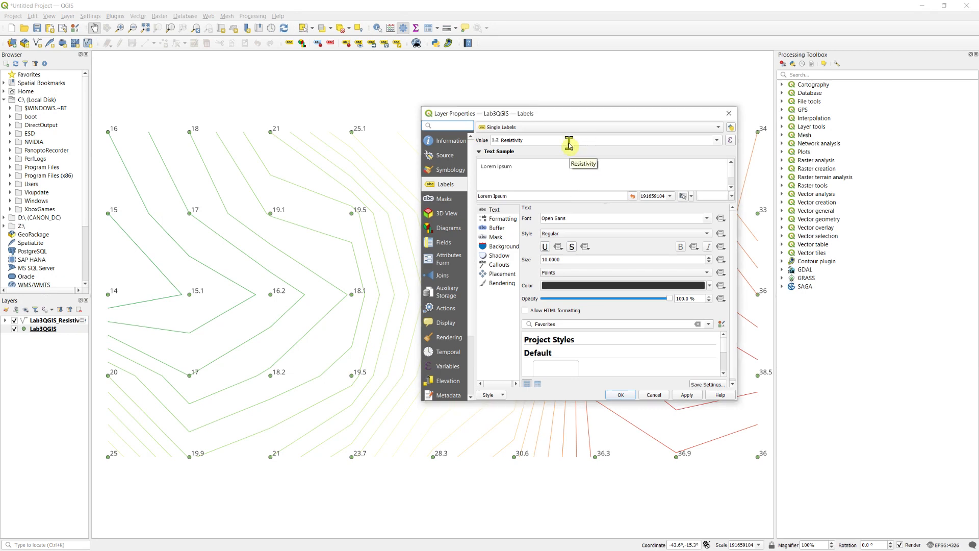
pyautogui.click(717, 140)
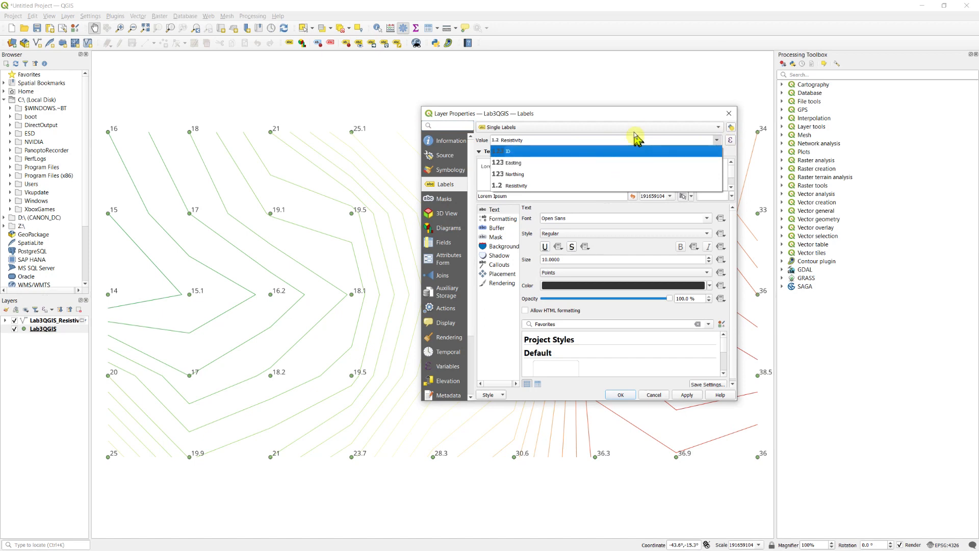
pyautogui.click(645, 114)
pyautogui.click(658, 129)
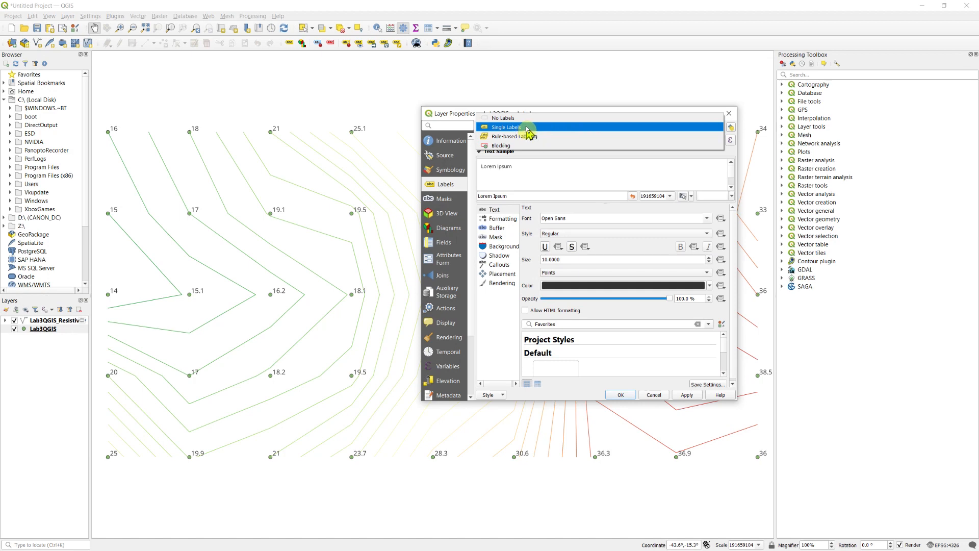
pyautogui.click(511, 119)
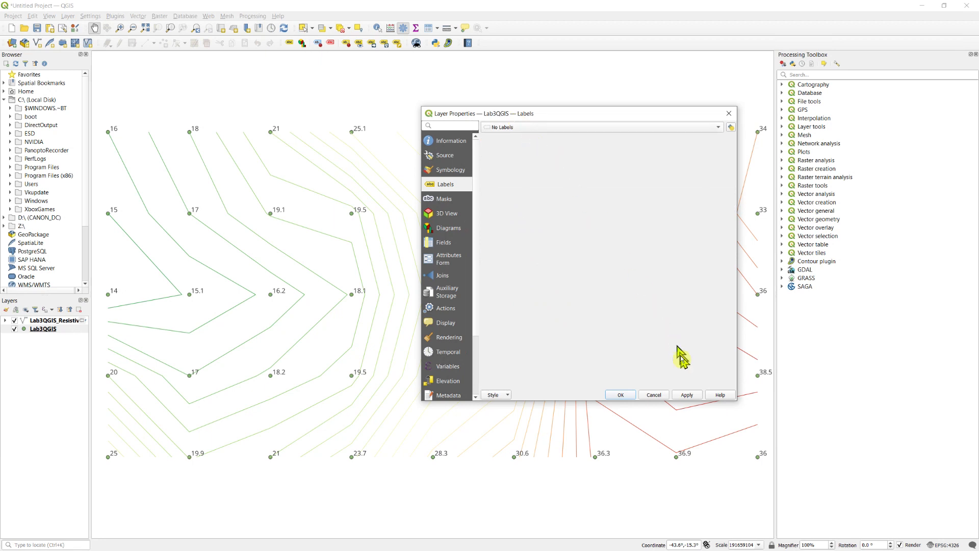
pyautogui.click(687, 395)
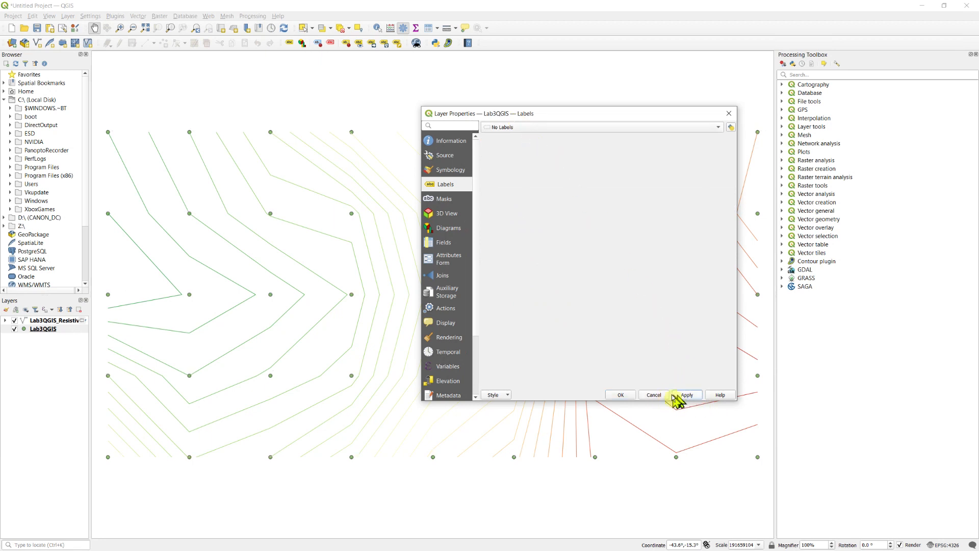
pyautogui.click(620, 395)
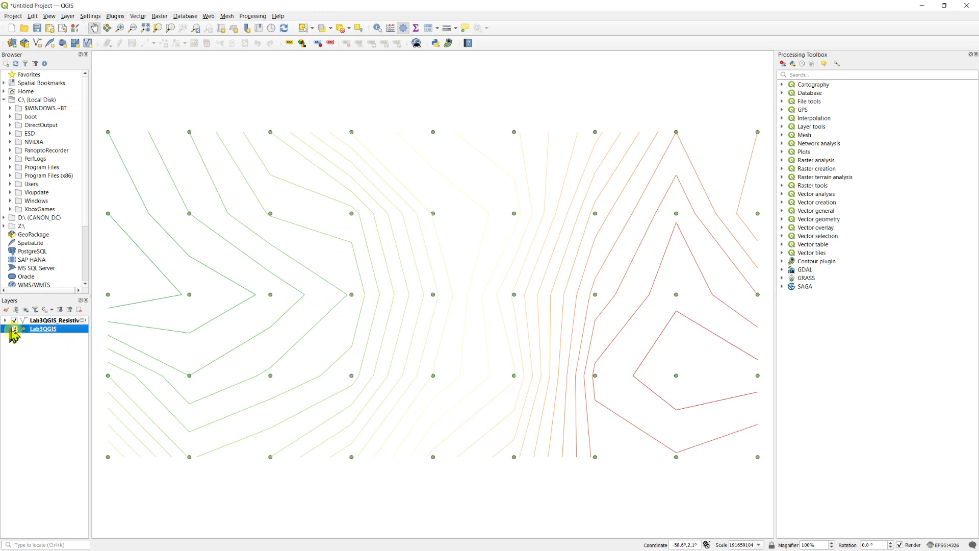
# Label the Lab3QGIS_Resistivity contour lines with single labels from the label field at text size 12, and apply the layer properties.
pyautogui.click(39, 322)
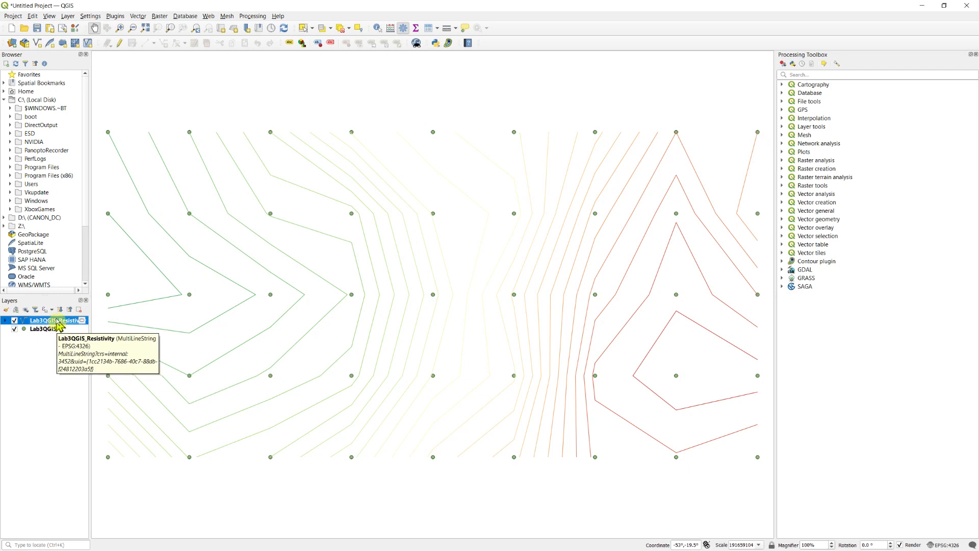
pyautogui.doubleClick(59, 323)
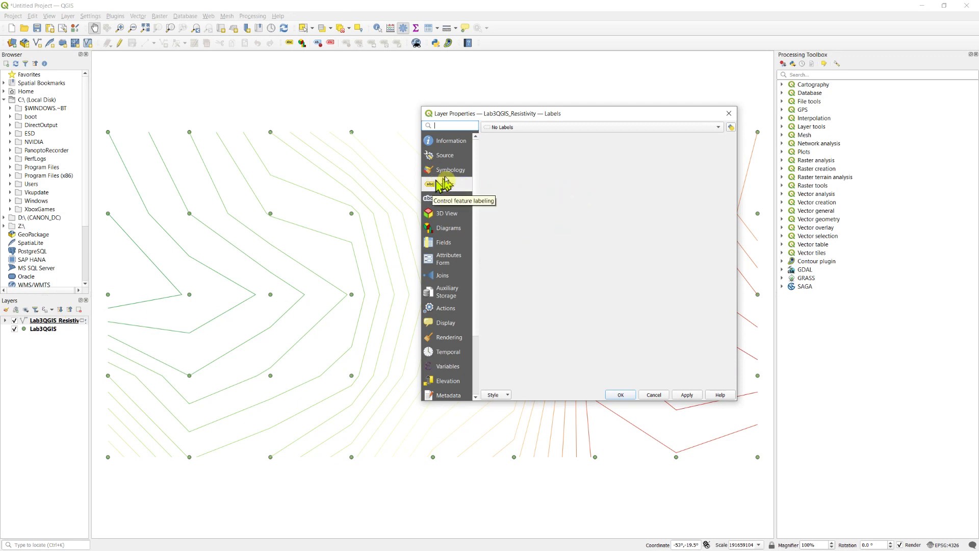
pyautogui.click(519, 129)
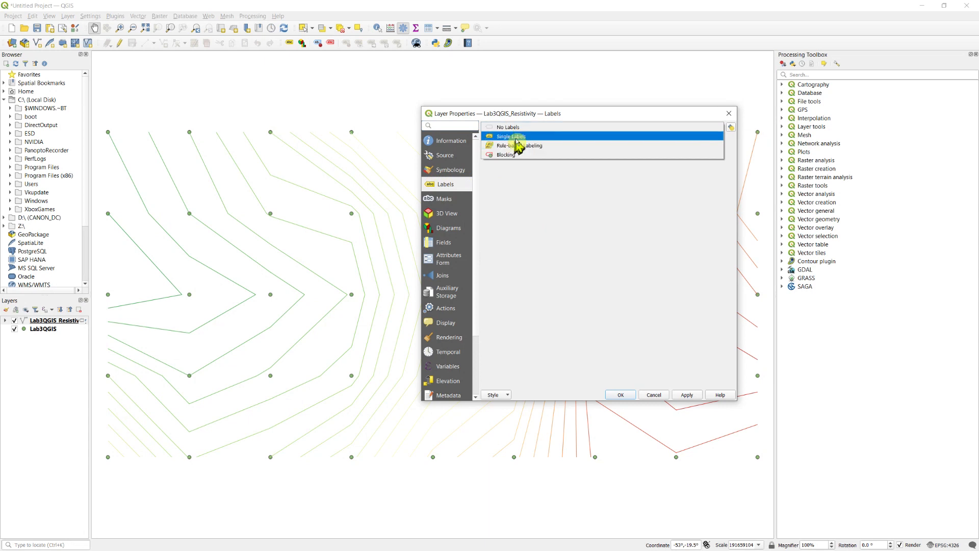
pyautogui.click(517, 137)
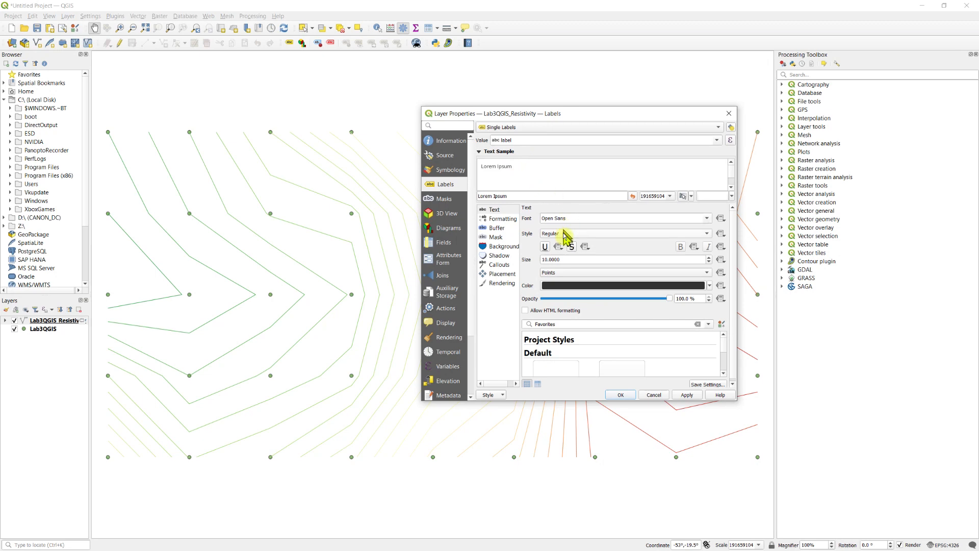
pyautogui.doubleClick(708, 257)
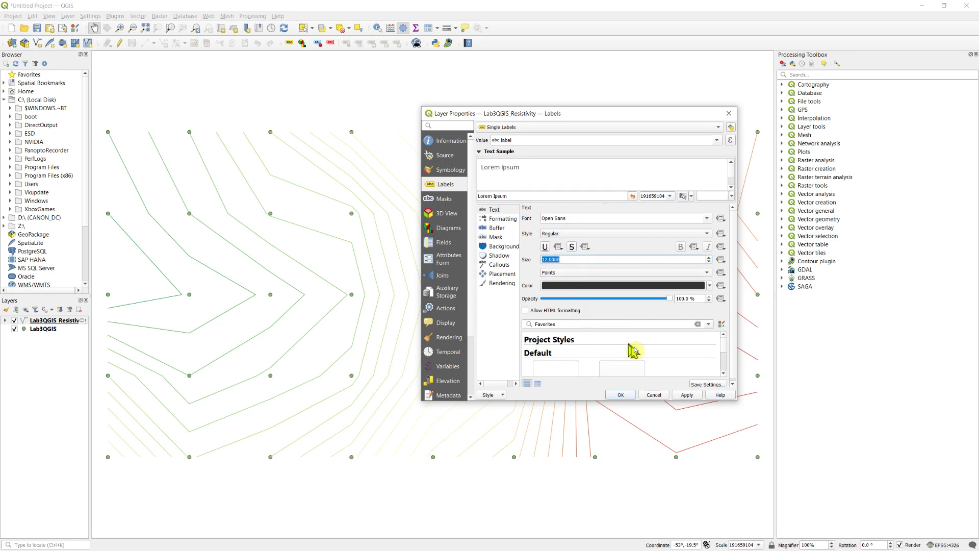
pyautogui.click(687, 396)
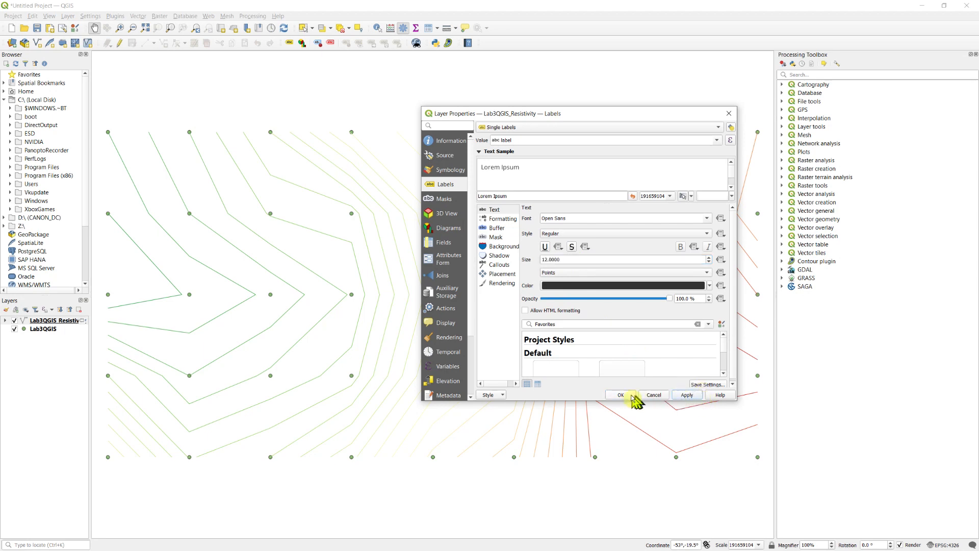
pyautogui.click(622, 395)
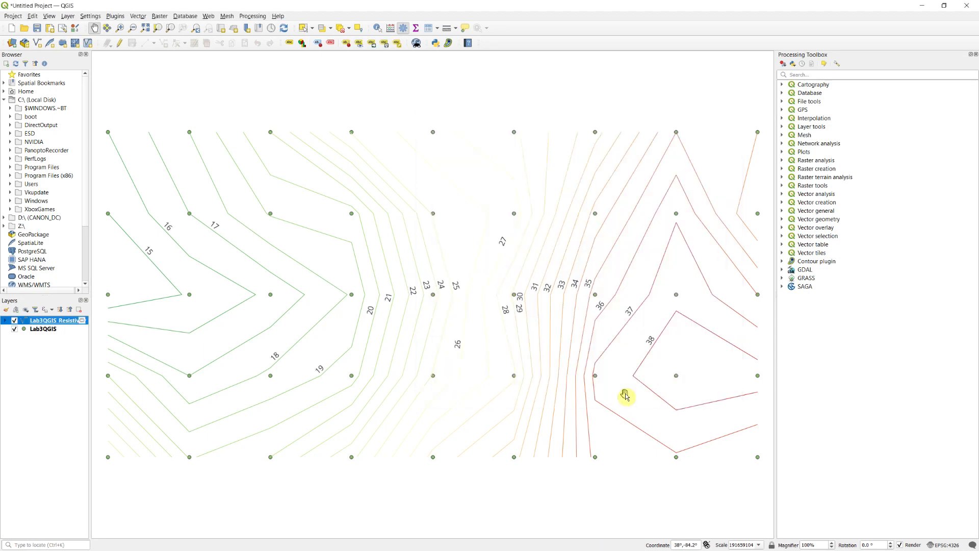
# Start the Contour plugin again for the Lab3QGIS point layer with Resistivity as the data value.
pyautogui.click(43, 329)
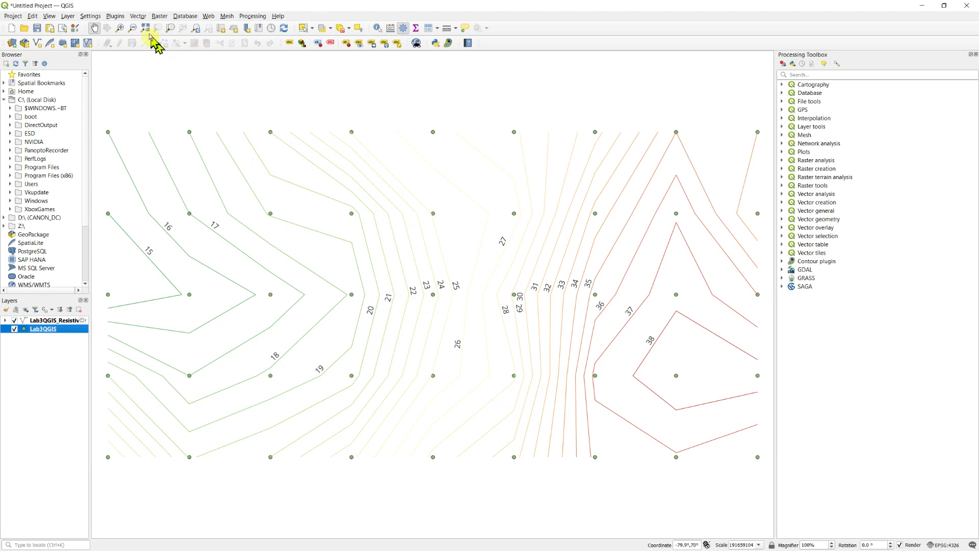
pyautogui.click(137, 16)
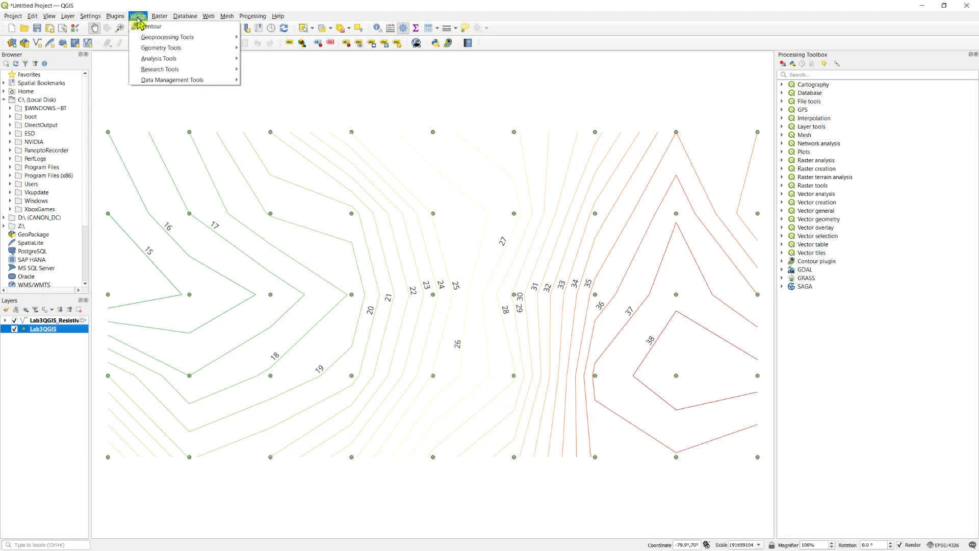
pyautogui.click(145, 31)
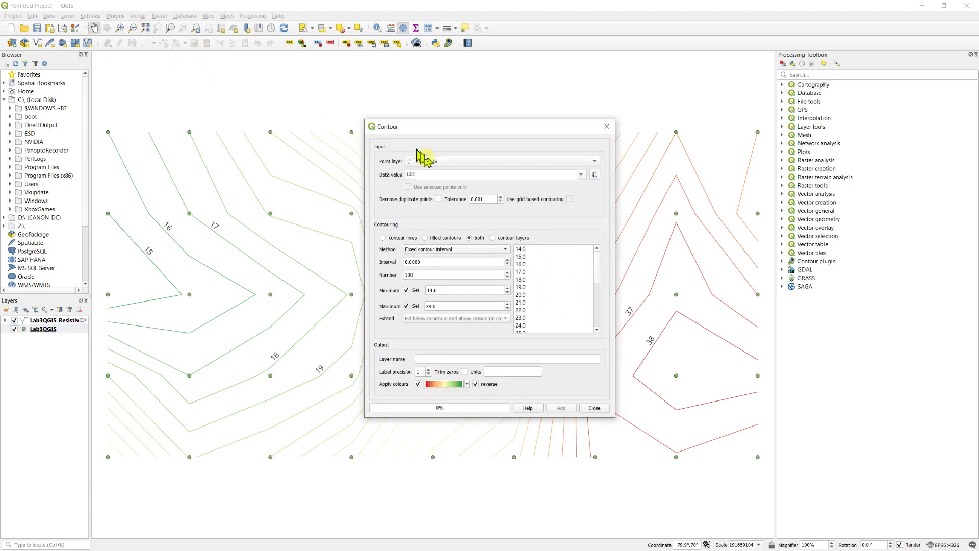
pyautogui.click(580, 175)
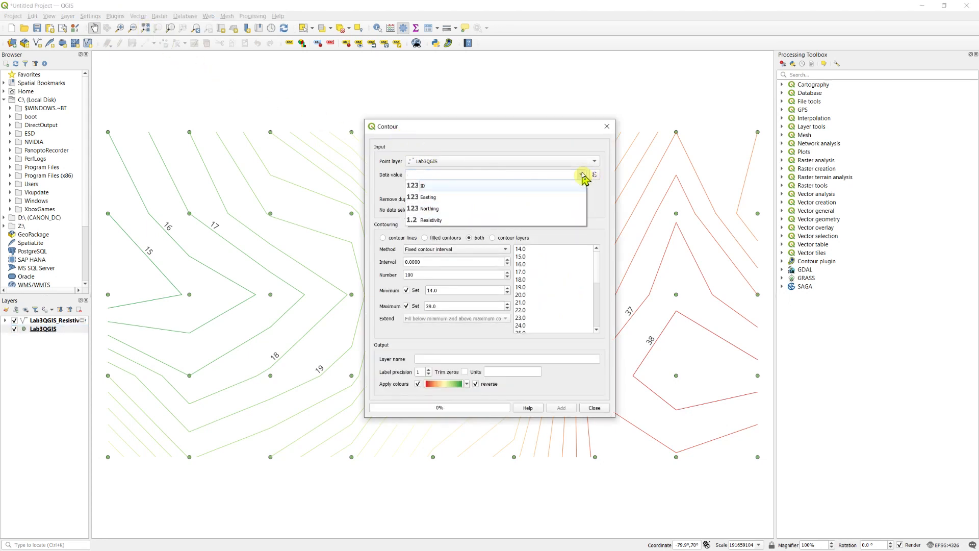
pyautogui.click(440, 221)
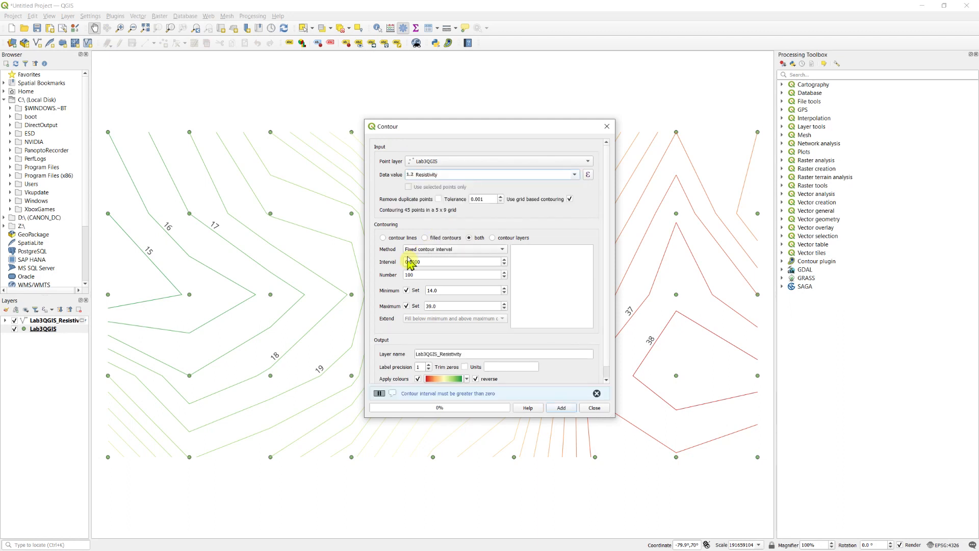
# Set the contouring type to both lines and filled contours, with a fixed contour interval of 1.
pyautogui.click(384, 239)
pyautogui.click(424, 237)
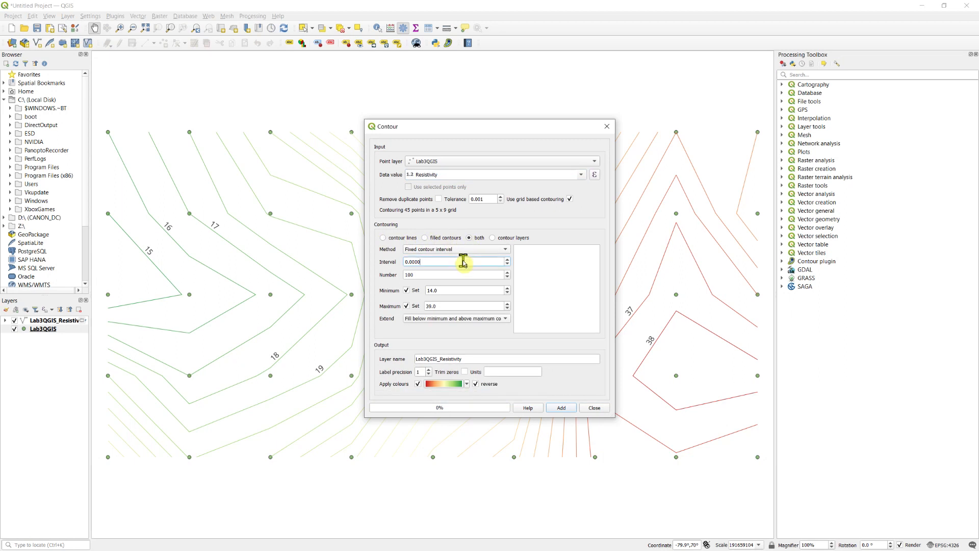
pyautogui.moveTo(409, 261)
pyautogui.mouseDown()
pyautogui.moveTo(386, 268)
pyautogui.moveTo(396, 264)
pyautogui.mouseUp()
pyautogui.write('1')
pyautogui.press('Tab')
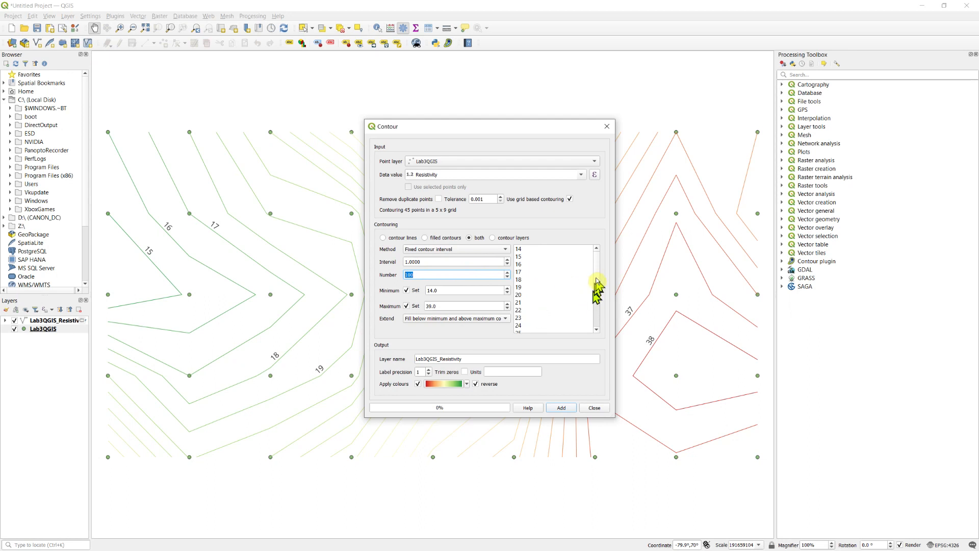
# Generate the Resistivity contour lines and filled contours with the layer name Lab3QGIS_Resistivity, and close the Contour plugin.
pyautogui.moveTo(595, 278); pyautogui.dragTo(602, 258)
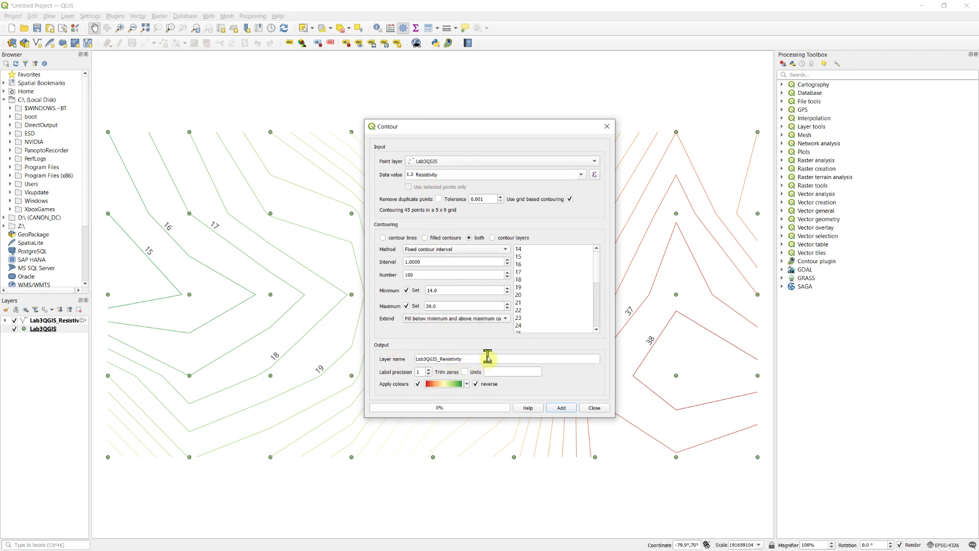
pyautogui.click(561, 408)
pyautogui.click(491, 299)
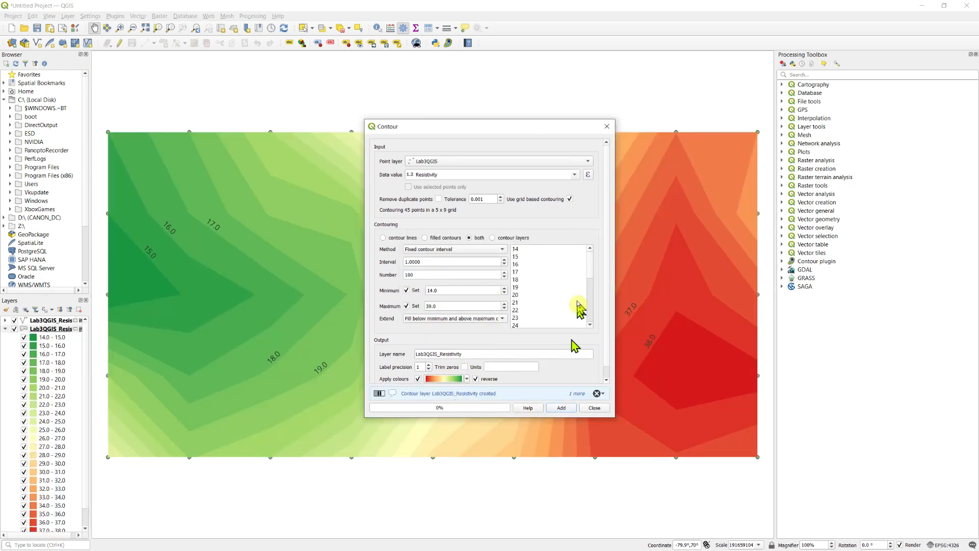
pyautogui.click(595, 408)
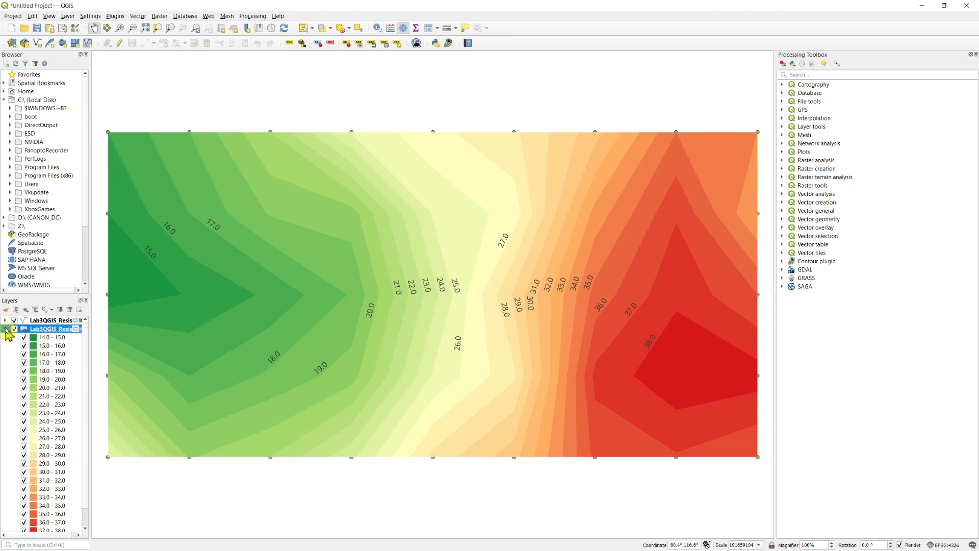
# Collapse the filled contour layer's legend, and switch the filled contours and the contour lines off and on to compare the map display.
pyautogui.click(5, 329)
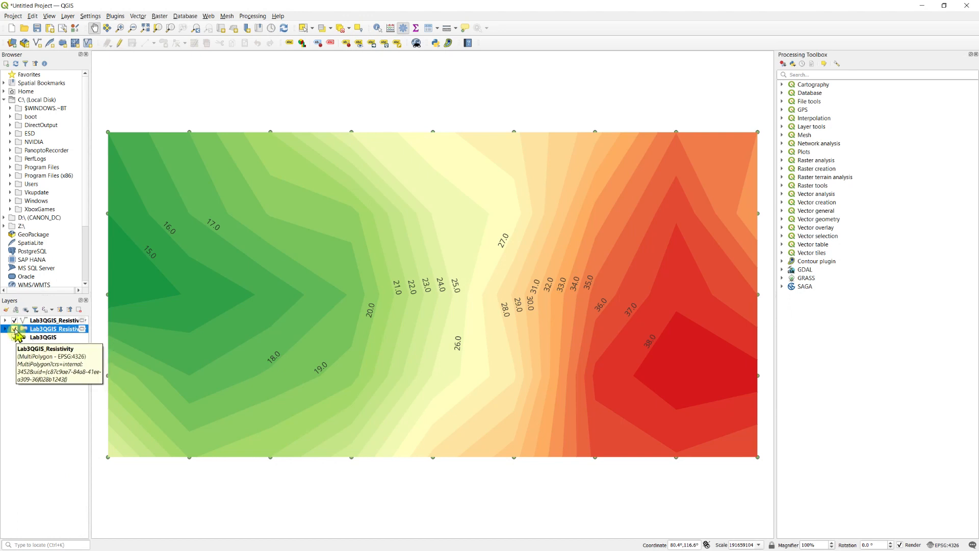
pyautogui.click(14, 328)
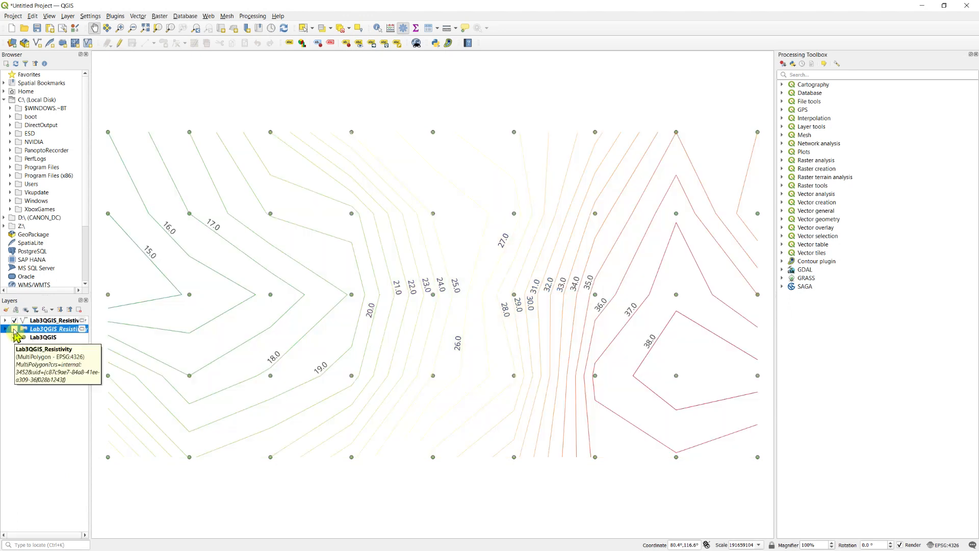
pyautogui.click(14, 329)
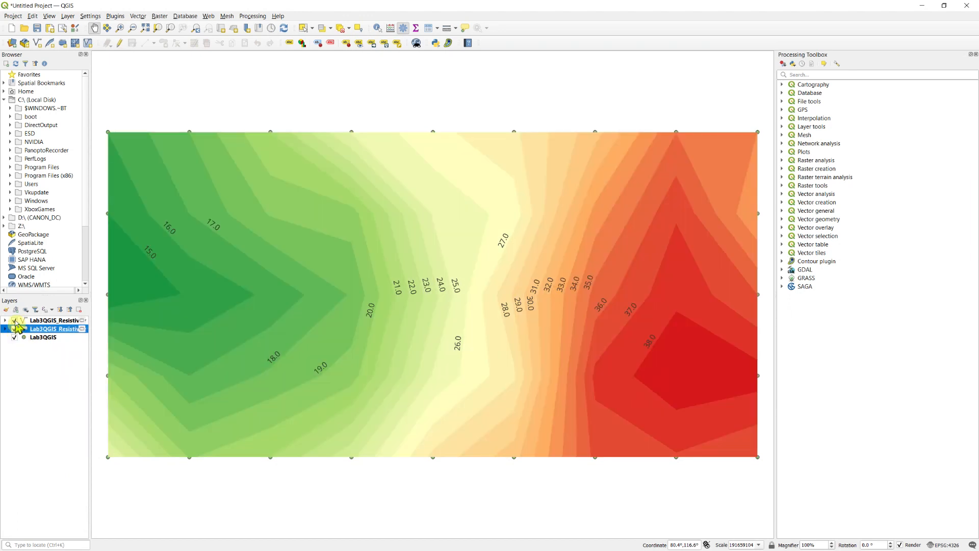
pyautogui.click(15, 321)
pyautogui.click(14, 321)
pyautogui.click(15, 337)
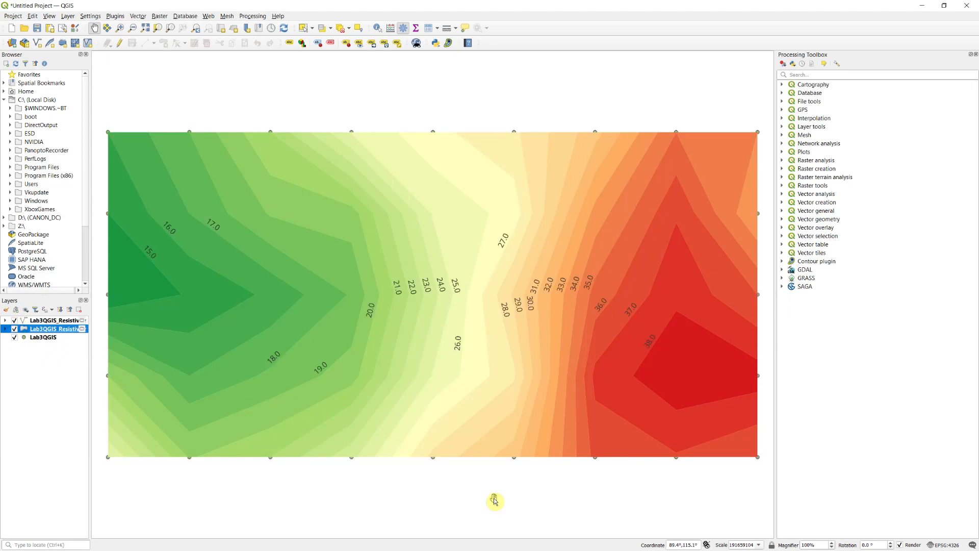